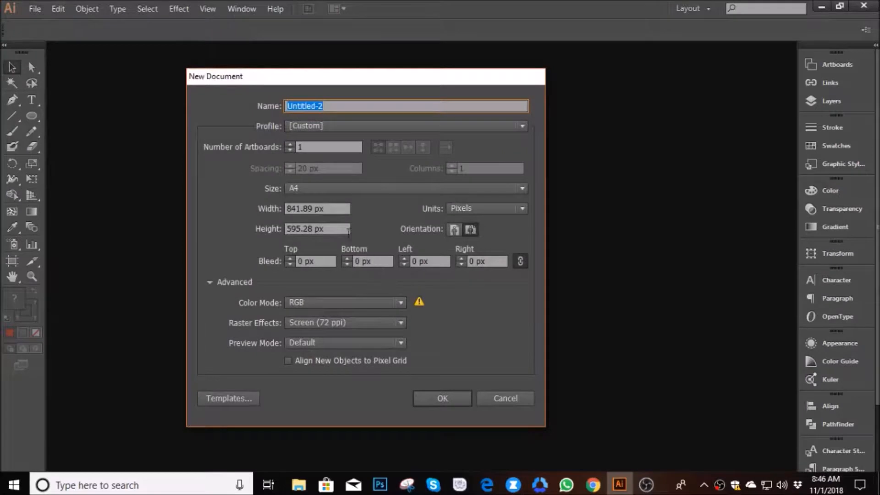
# - Create a new landscape A4 document with RGB colour mode and raster effects at Screen (72 ppi)
pyautogui.click(371, 189)
pyautogui.click(351, 262)
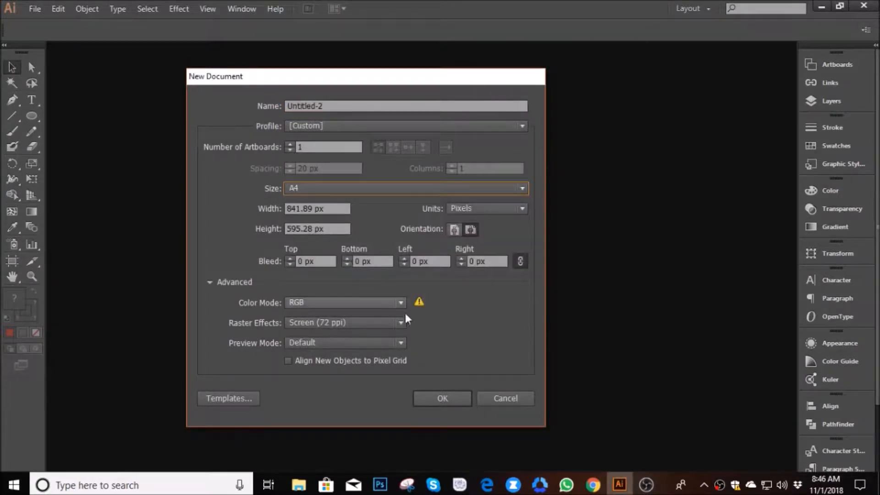
pyautogui.click(368, 323)
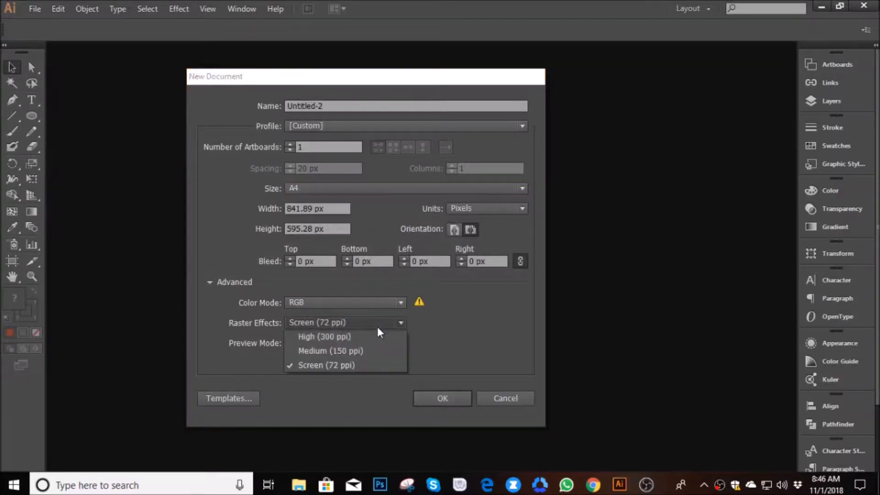
pyautogui.click(356, 365)
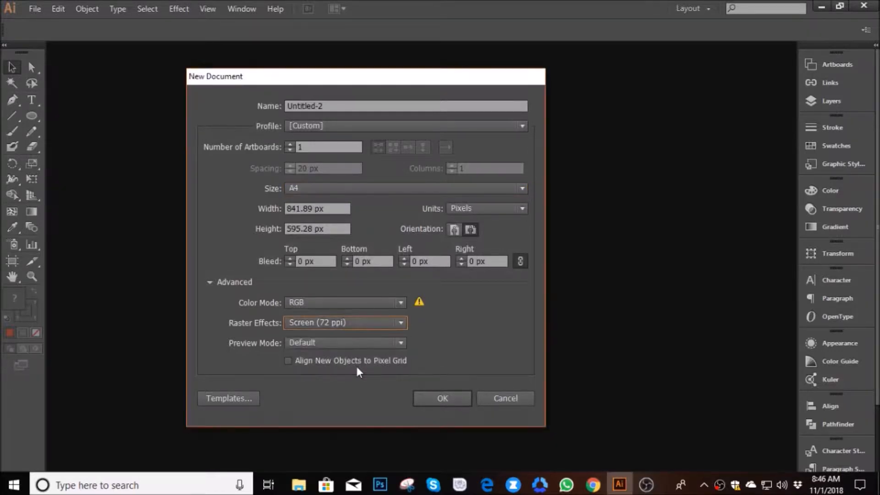
pyautogui.click(364, 304)
pyautogui.click(349, 330)
pyautogui.click(442, 399)
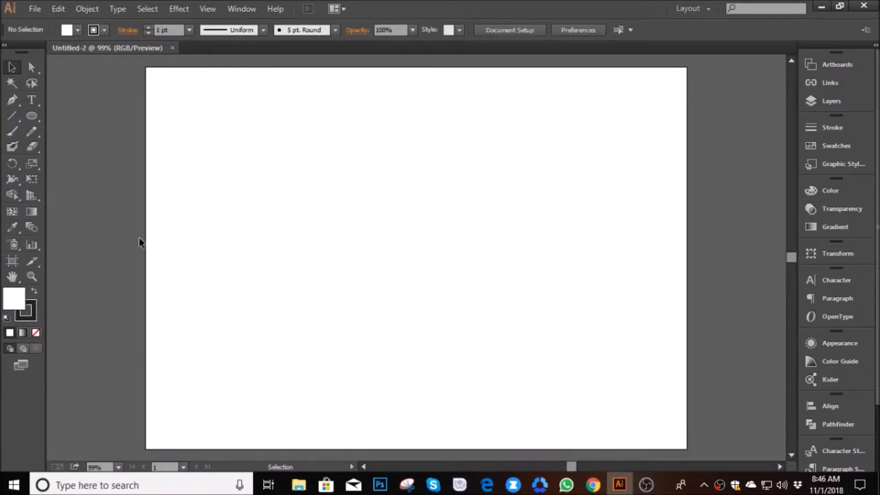
# - Draw a circle with the Ellipse tool near the middle of the artboard and move it straight up slightly
pyautogui.click(29, 115)
pyautogui.click(83, 145)
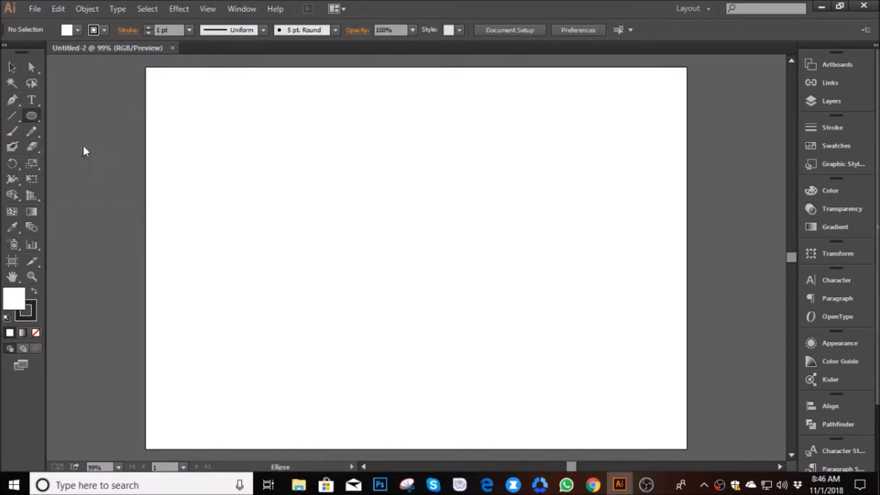
pyautogui.hscroll(-1, 336, 215)
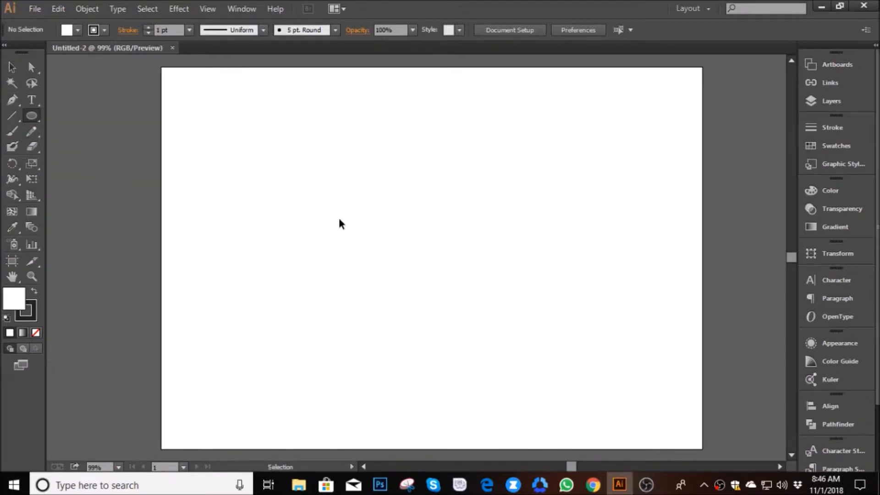
pyautogui.hotkey('ctrl', '1')
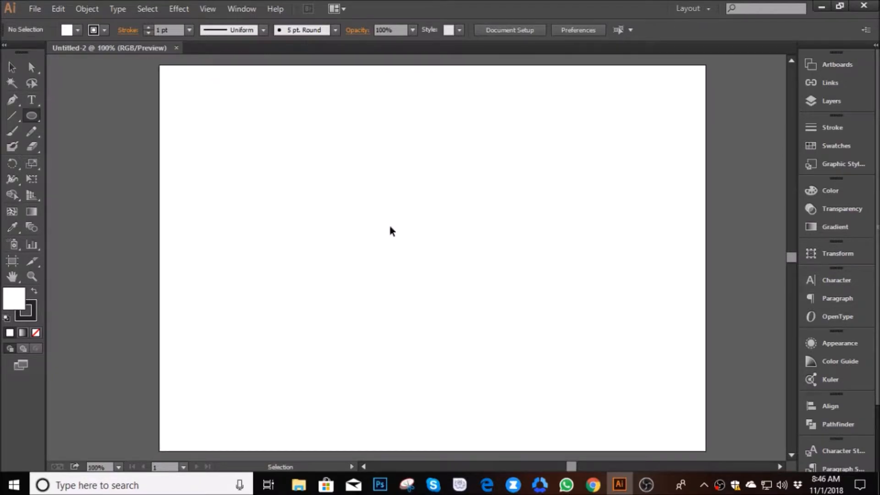
pyautogui.moveTo(312, 209); pyautogui.dragTo(429, 301)
pyautogui.hotkey('ctrl', '=')
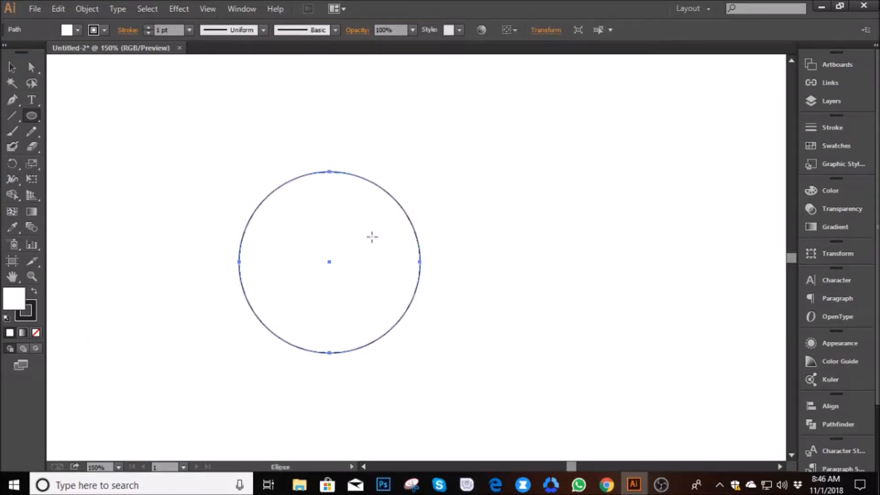
pyautogui.click(12, 67)
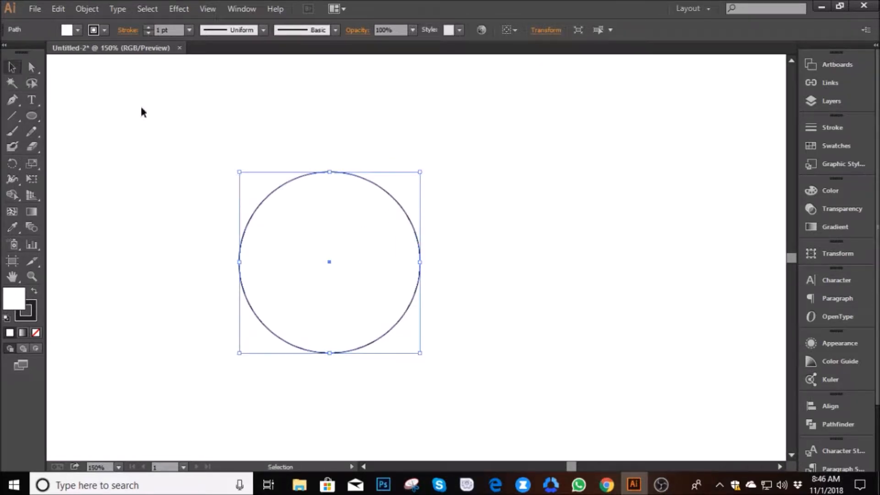
pyautogui.moveTo(365, 183); pyautogui.dragTo(365, 138)
pyautogui.click(480, 233)
# - Duplicate the circle horizontally to the right so the copy's left edge meets the original's centre
pyautogui.click(420, 216)
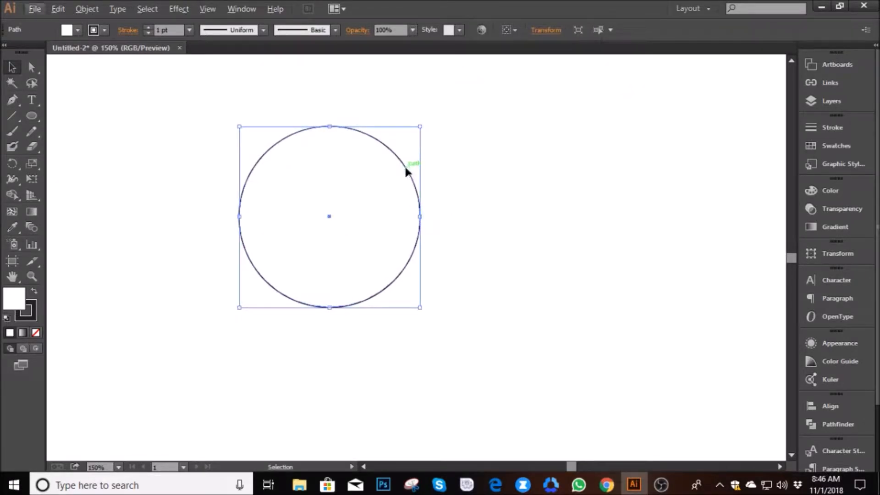
pyautogui.moveTo(405, 170); pyautogui.dragTo(495, 173)
pyautogui.click(582, 188)
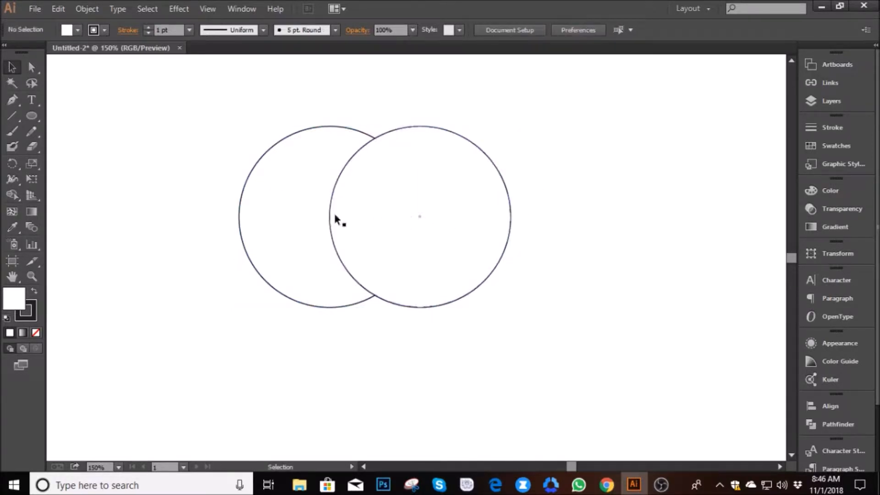
# - Remove the fill from both overlapping circles, keeping only their outlines
pyautogui.click(279, 214)
pyautogui.click(464, 245)
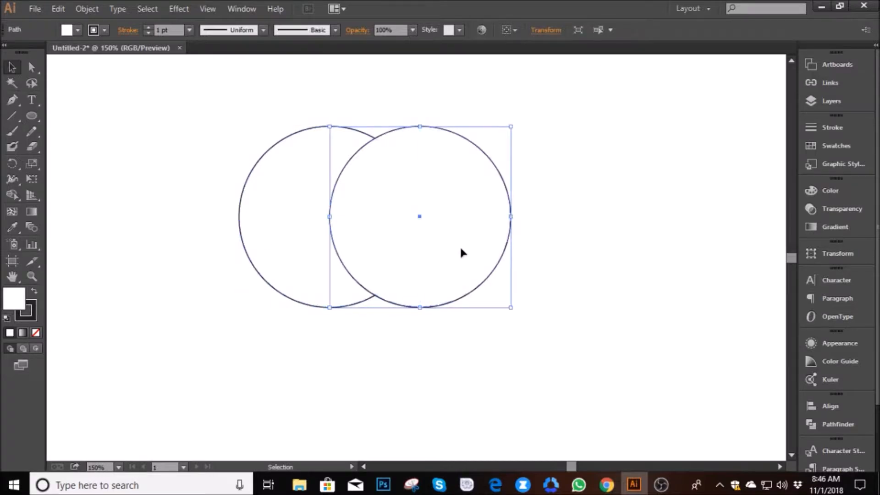
pyautogui.moveTo(551, 320); pyautogui.dragTo(243, 191)
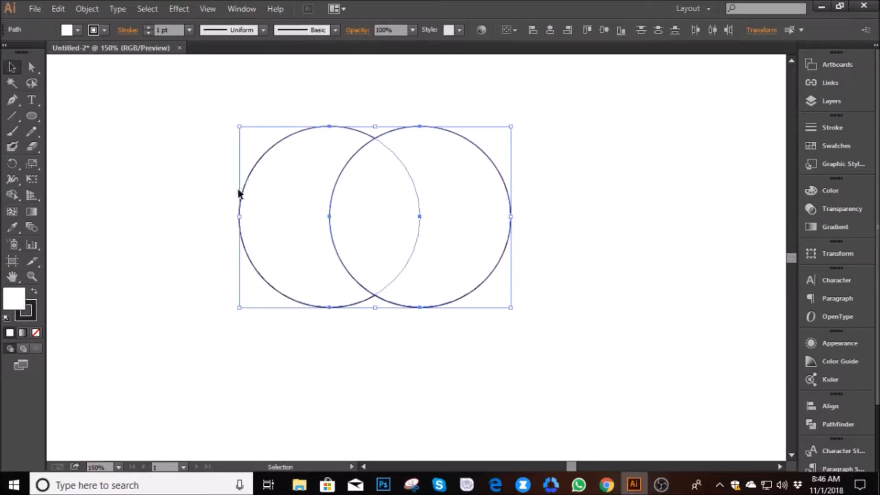
pyautogui.click(36, 333)
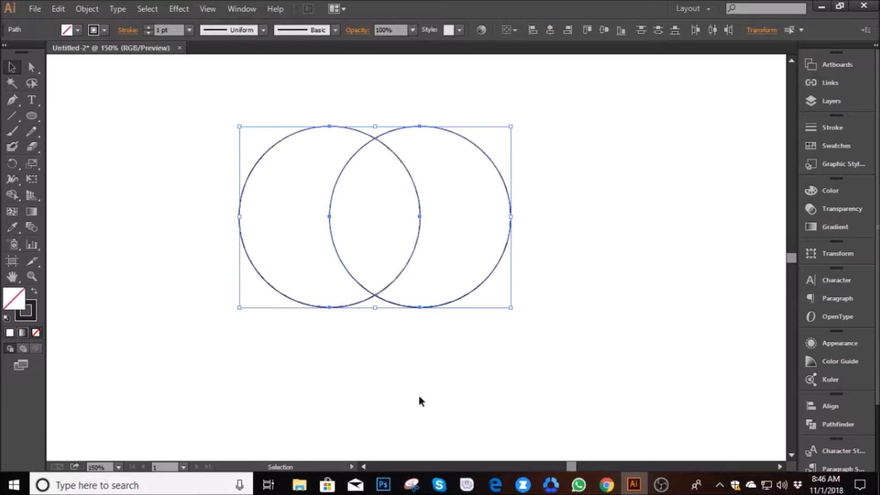
pyautogui.click(461, 353)
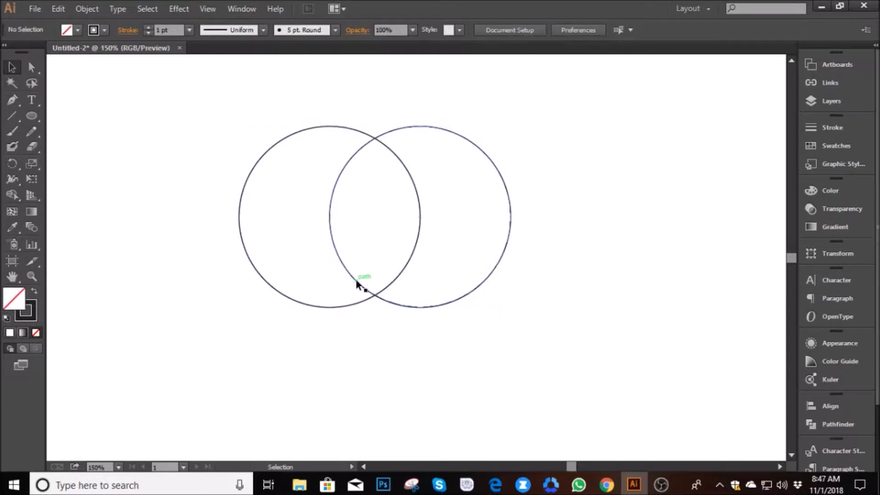
# - Show the rulers and place a horizontal guide through the circle centres and a vertical guide through their two intersections
pyautogui.press('a')
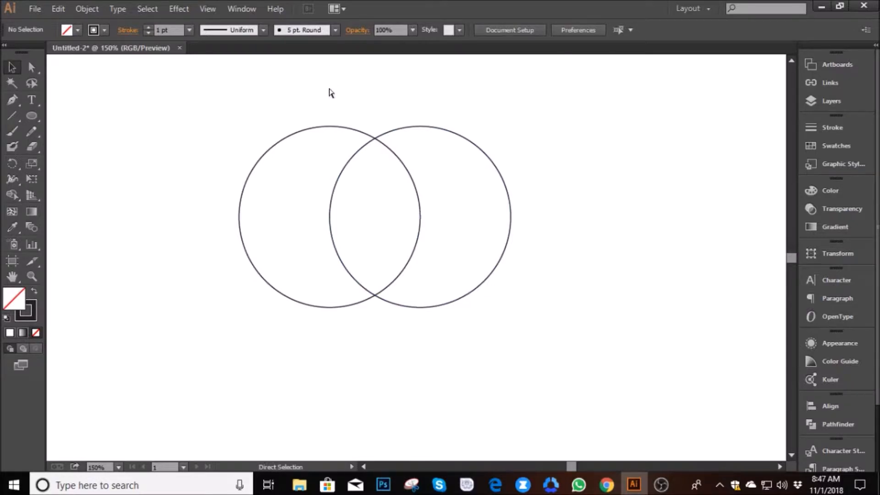
pyautogui.hotkey('ctrl', 'r')
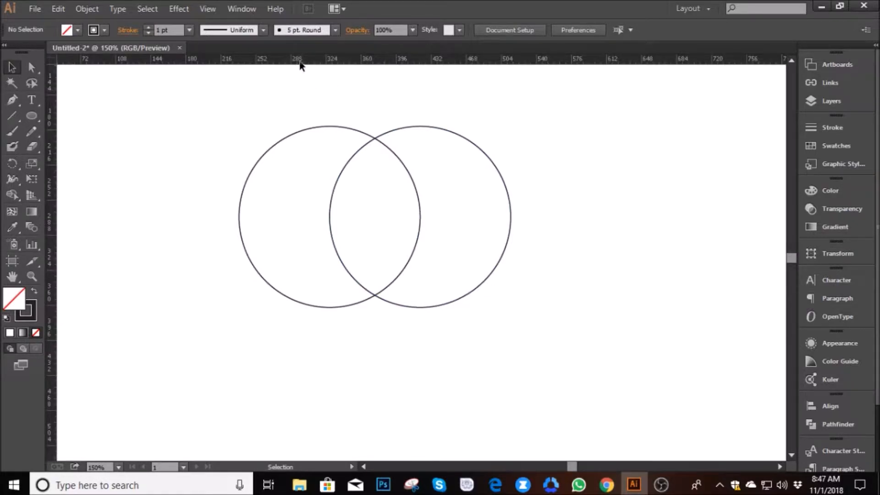
pyautogui.moveTo(300, 64); pyautogui.dragTo(307, 214)
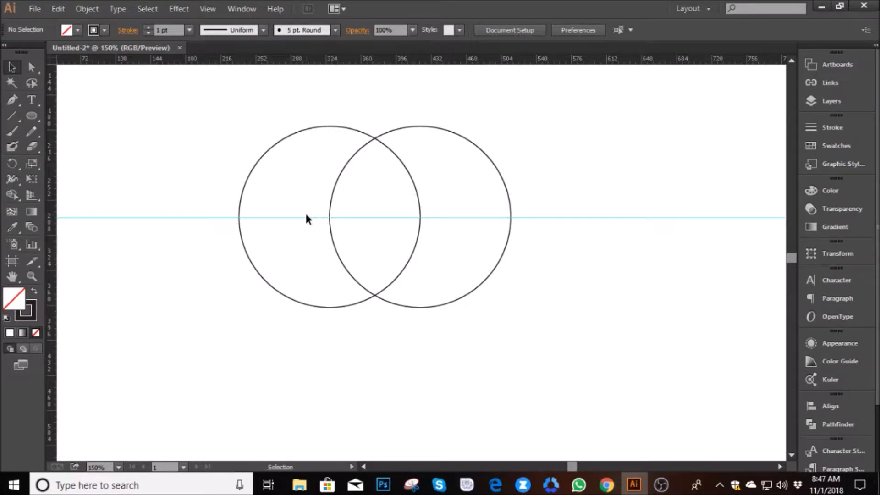
pyautogui.moveTo(51, 267); pyautogui.dragTo(374, 254)
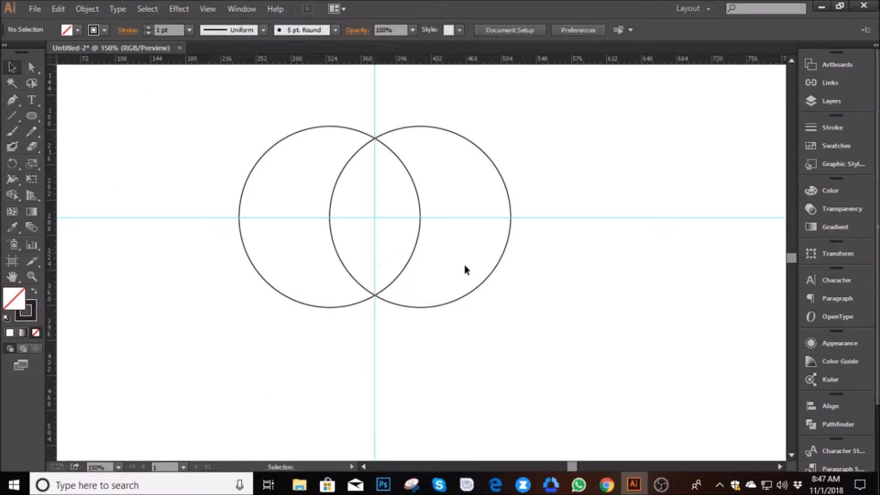
pyautogui.rightClick(576, 279)
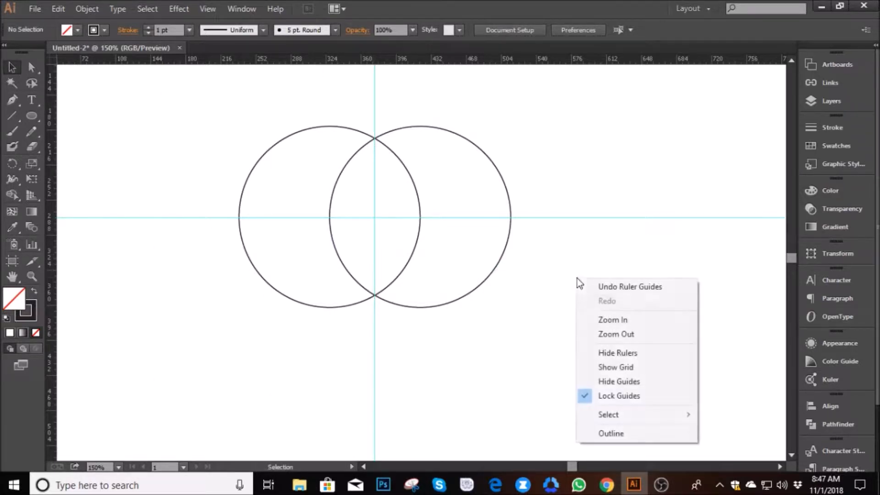
pyautogui.click(632, 396)
pyautogui.rightClick(587, 330)
pyautogui.click(607, 280)
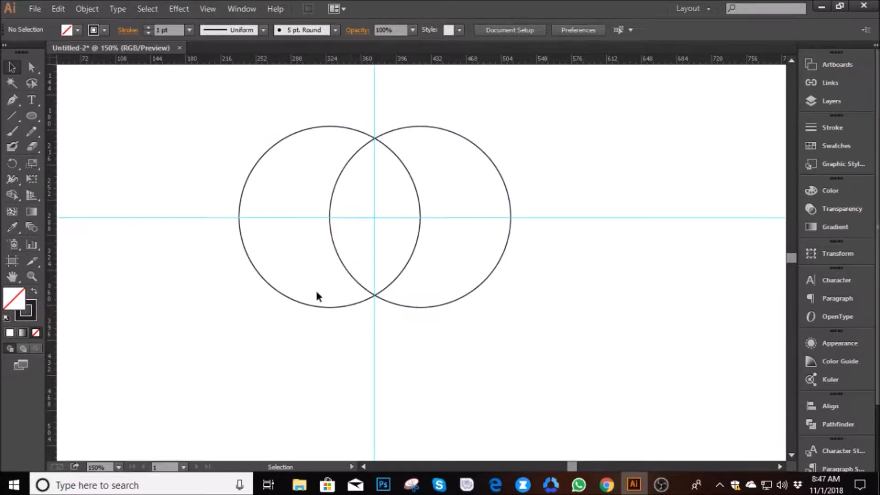
# - Copy the left circle downward so the copy is centred on the vertical guide with its top on the horizontal guide
pyautogui.moveTo(314, 309); pyautogui.dragTo(359, 400)
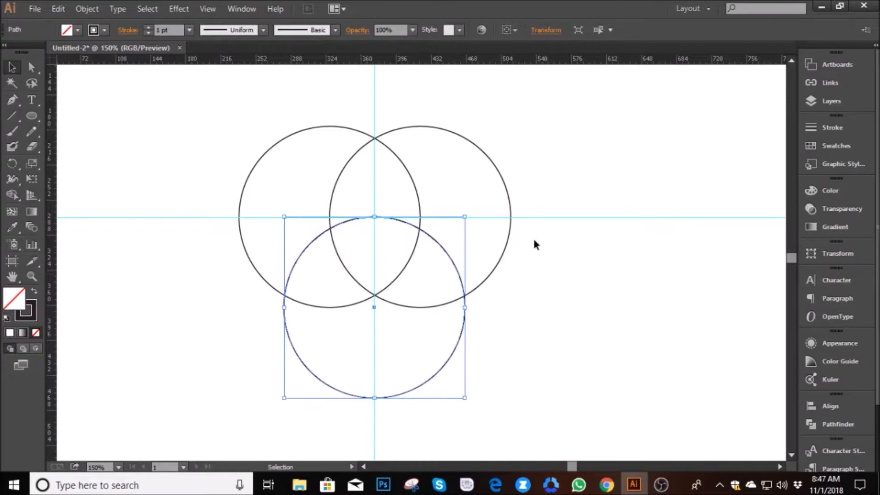
# - Group the two upper circles and align the group and the lower circle by their horizontal centres
pyautogui.moveTo(506, 120); pyautogui.dragTo(263, 170)
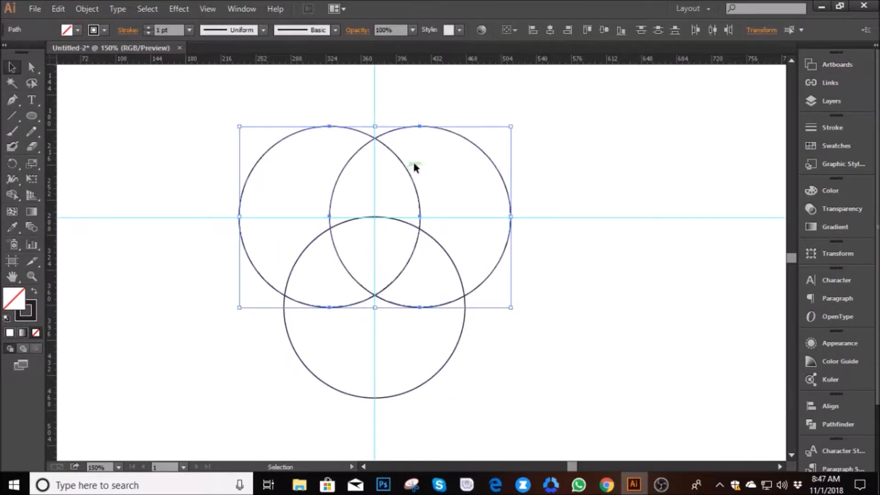
pyautogui.rightClick(425, 160)
pyautogui.click(472, 224)
pyautogui.moveTo(590, 109); pyautogui.dragTo(215, 286)
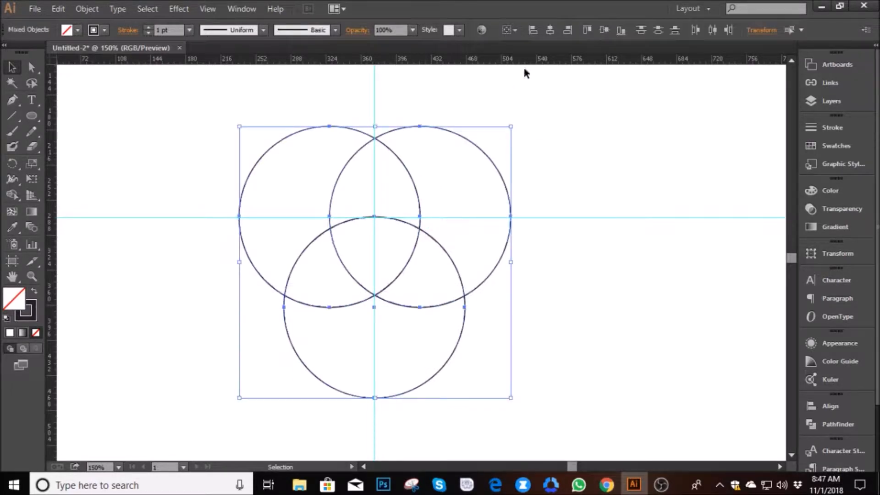
pyautogui.click(551, 32)
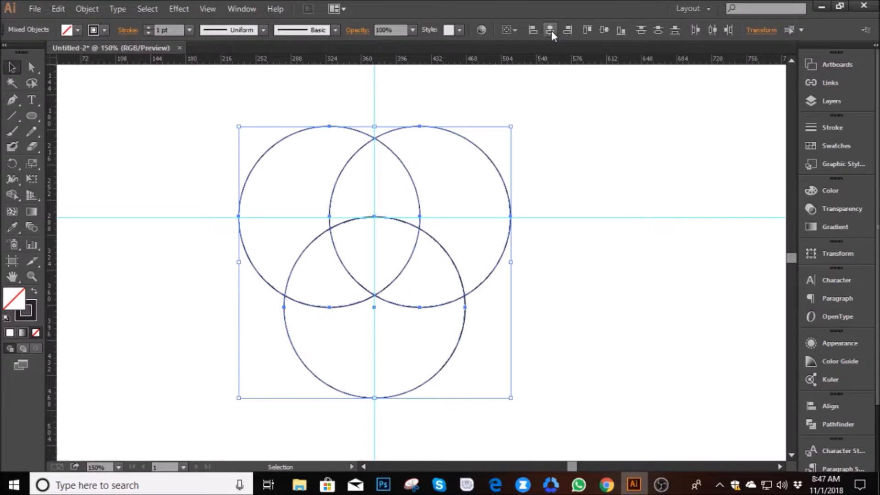
pyautogui.click(600, 30)
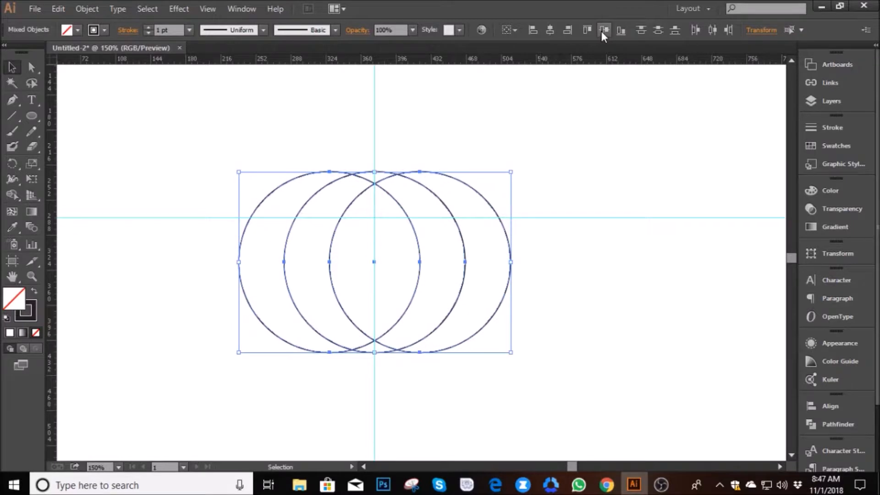
pyautogui.hotkey('ctrl', 'z')
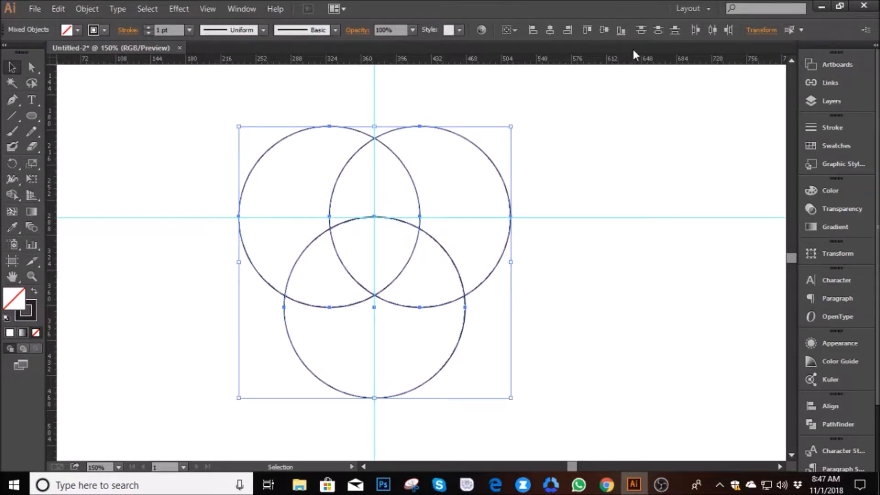
pyautogui.click(508, 335)
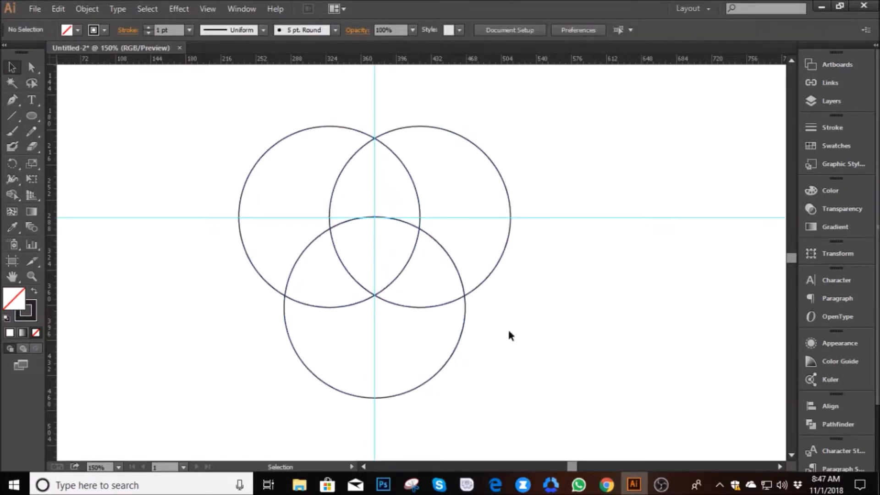
# - Hide the guides around the three overlapping circles
pyautogui.rightClick(589, 272)
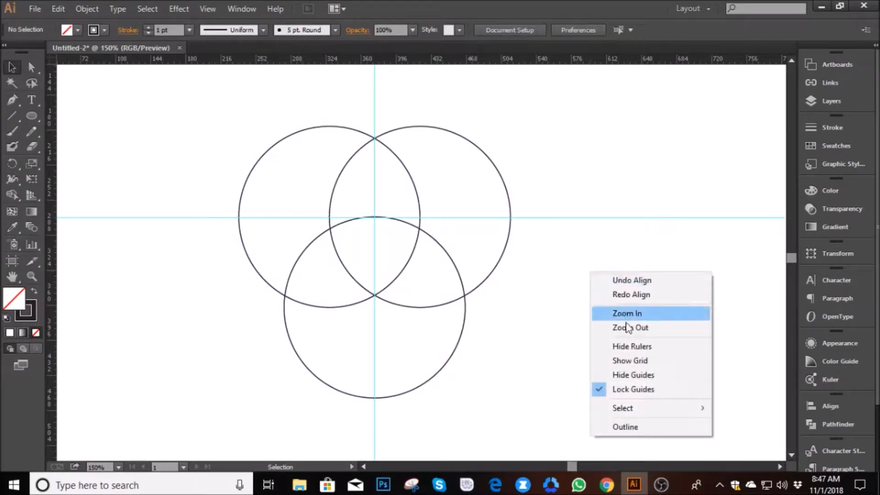
pyautogui.click(627, 374)
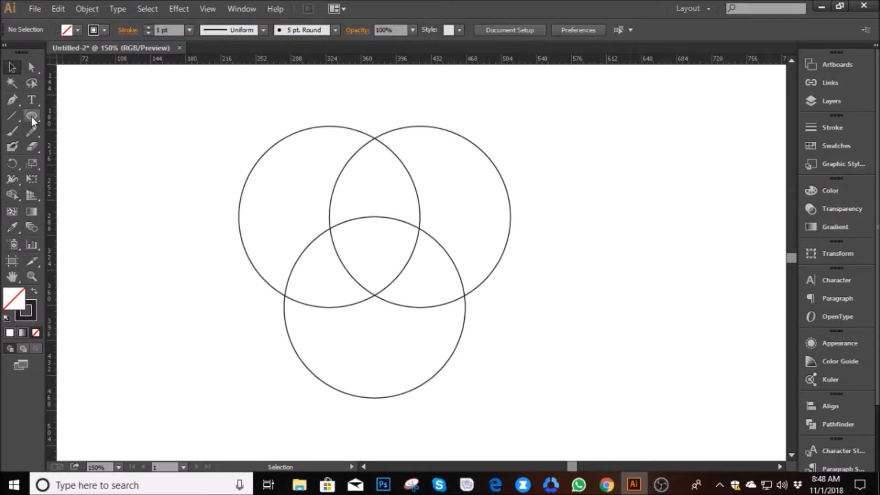
pyautogui.hotkey('ctrl', 'a')
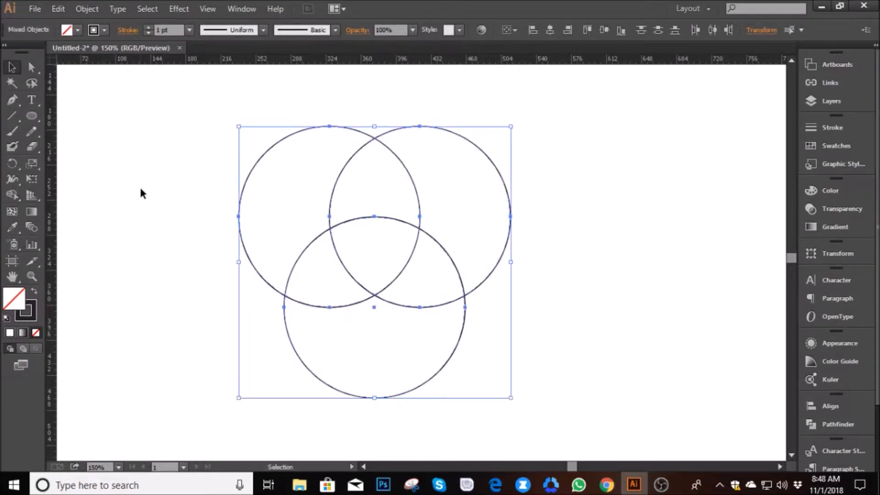
pyautogui.click(154, 188)
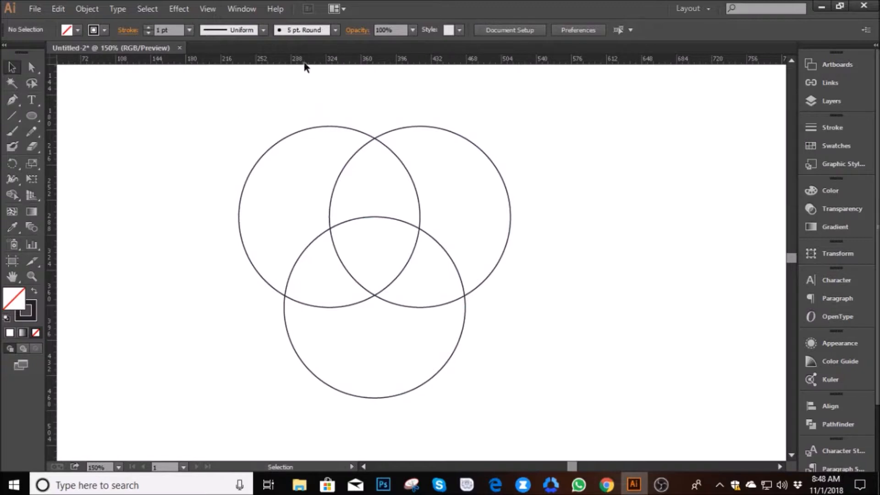
# - Add a second horizontal guide through the region shared by all three circles and show the guides
pyautogui.moveTo(304, 60); pyautogui.dragTo(321, 254)
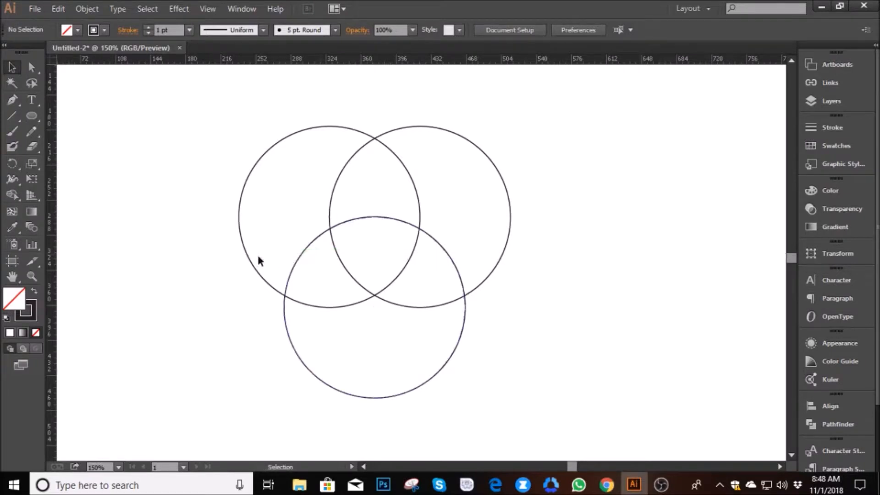
pyautogui.rightClick(185, 242)
pyautogui.click(219, 345)
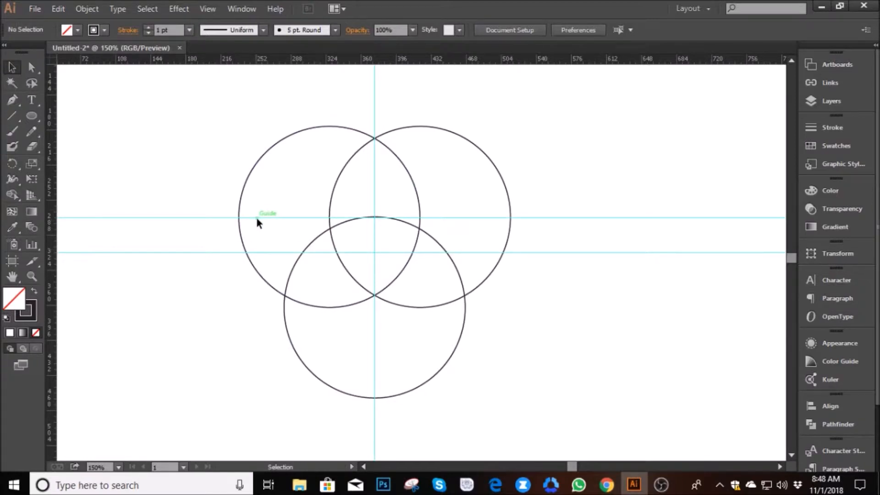
# - Draw a small circle and centre it where the vertical guide crosses the lower horizontal guide
pyautogui.click(32, 116)
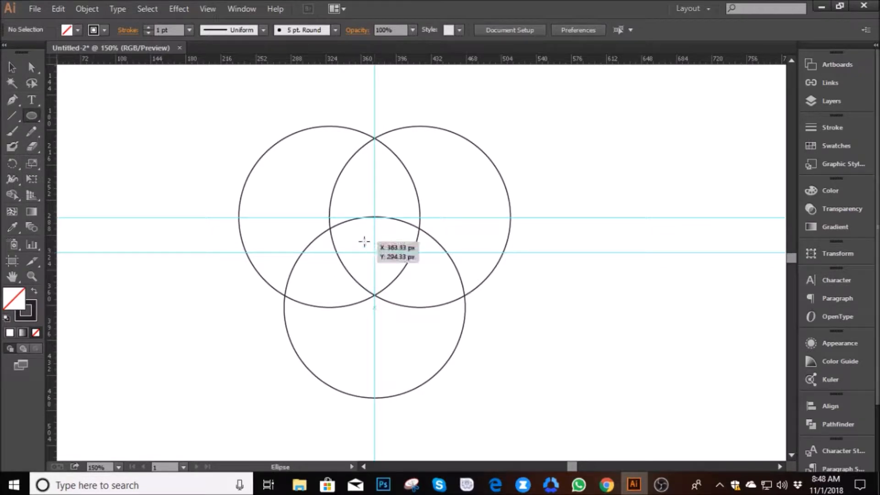
pyautogui.moveTo(374, 252); pyautogui.dragTo(265, 143)
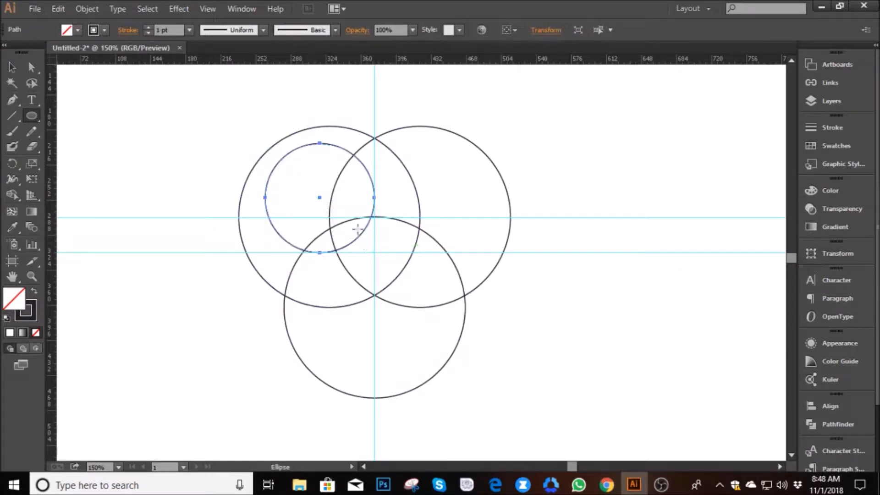
pyautogui.press('v')
pyautogui.moveTo(362, 231); pyautogui.dragTo(417, 286)
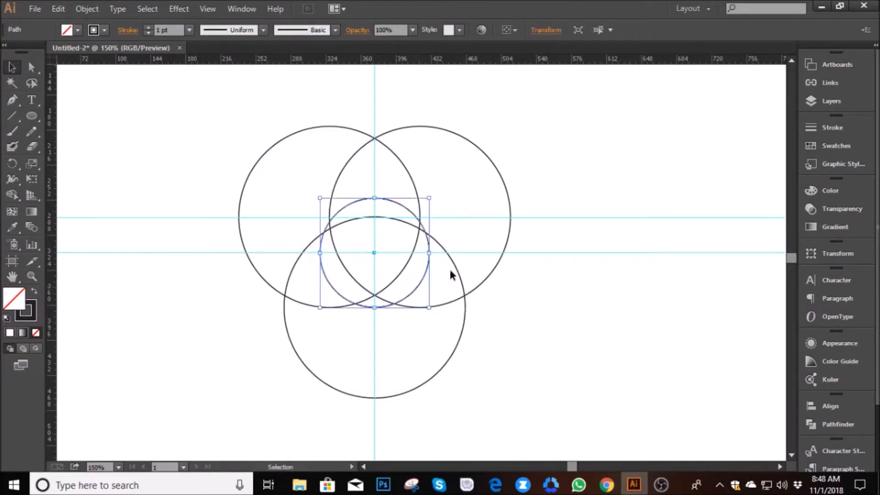
# - Enlarge the small central circle about its centre to nearly the width of the lower circle, and hide the guides
pyautogui.moveTo(428, 198)
pyautogui.mouseDown()
pyautogui.moveTo(483, 172)
pyautogui.moveTo(480, 148)
pyautogui.moveTo(434, 198)
pyautogui.mouseUp()
pyautogui.click(540, 324)
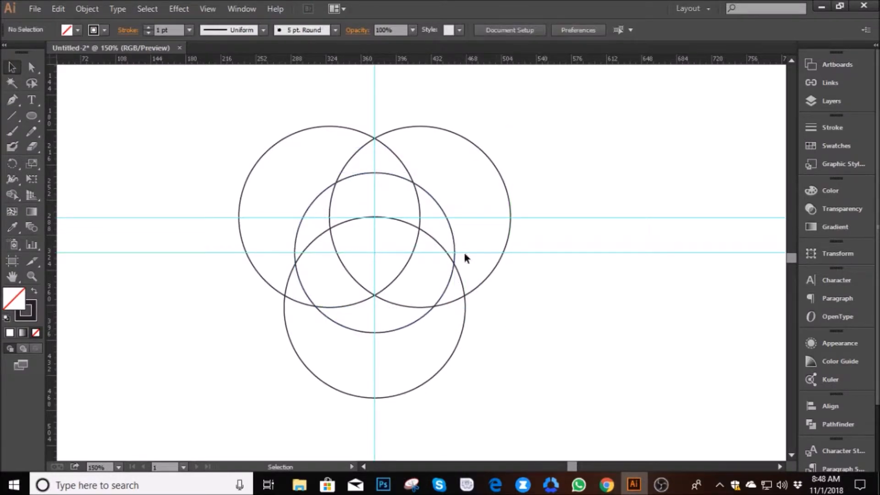
pyautogui.click(440, 208)
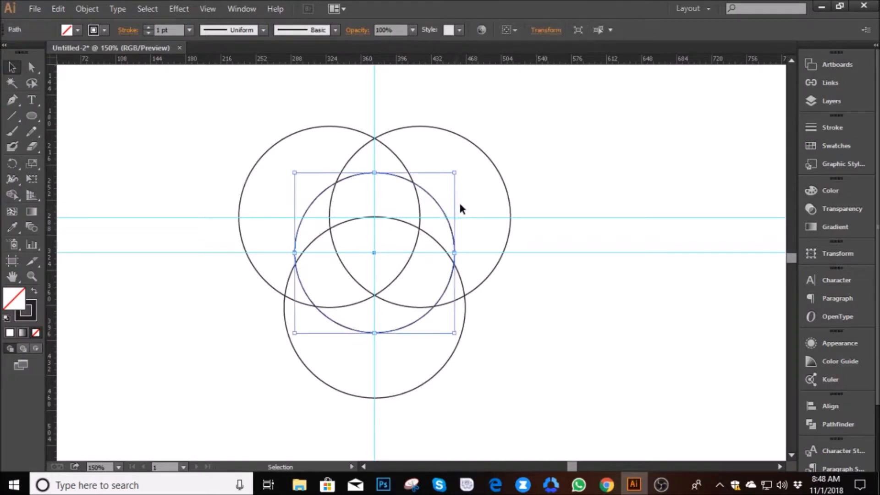
pyautogui.moveTo(454, 172); pyautogui.dragTo(485, 154)
pyautogui.moveTo(443, 178); pyautogui.dragTo(435, 186)
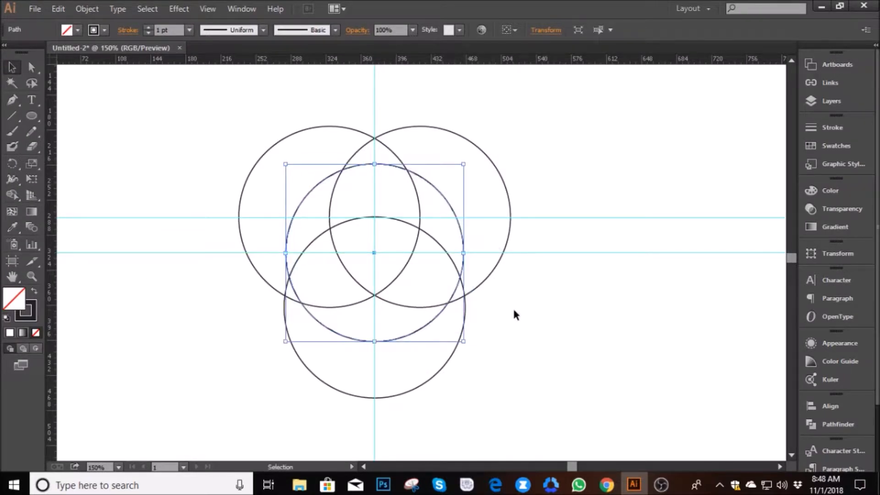
pyautogui.click(520, 308)
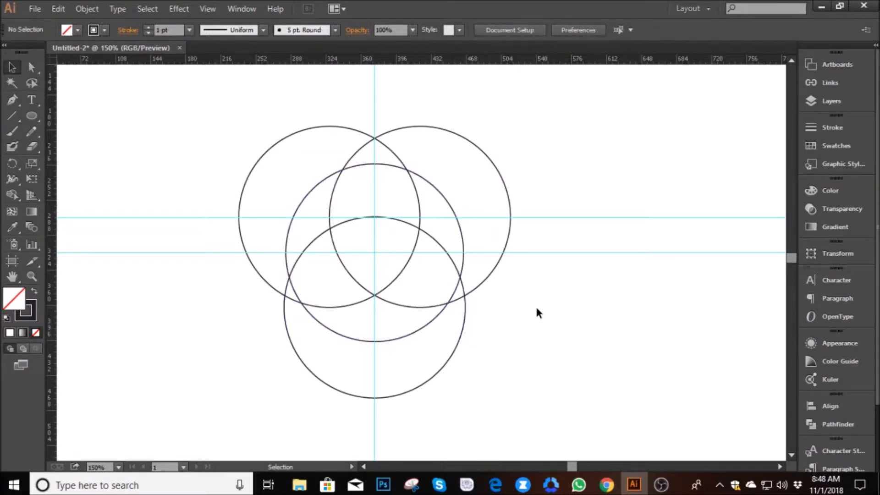
pyautogui.rightClick(536, 309)
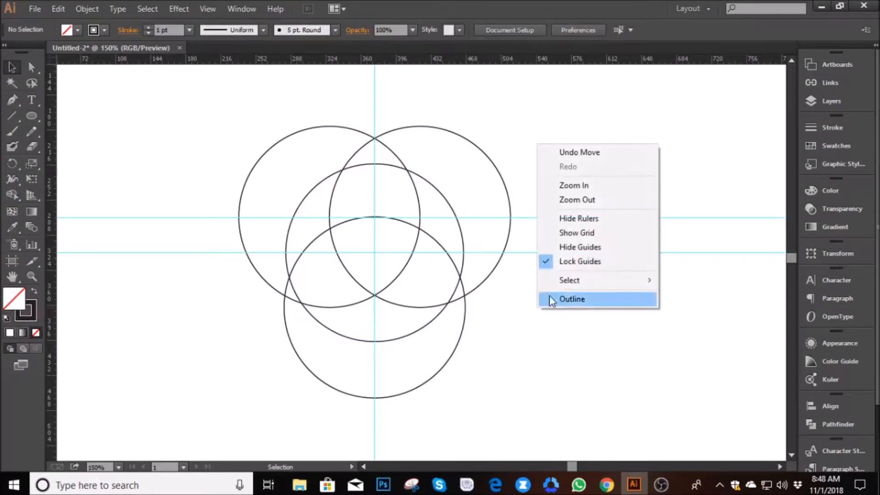
pyautogui.click(568, 247)
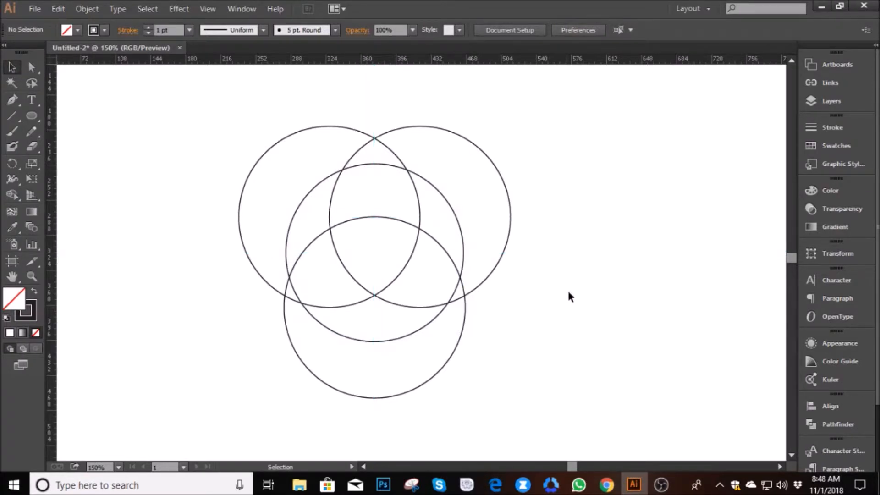
# - Select all four circles and merge the regions inside the central circle into three interlocking curved blades with the Shape Builder tool
pyautogui.keyDown('ctrl'); pyautogui.click(369, 235); pyautogui.keyUp('ctrl')
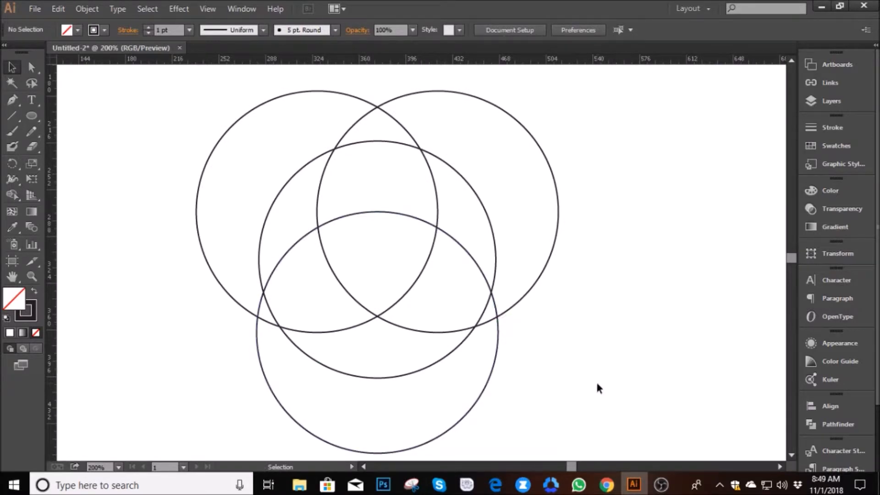
pyautogui.moveTo(581, 376); pyautogui.dragTo(255, 261)
pyautogui.scroll(-10, 255, 261)
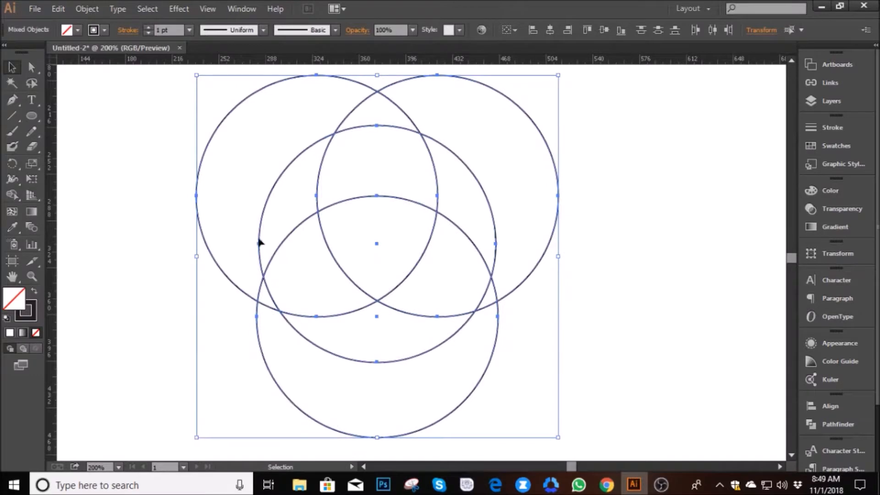
pyautogui.click(13, 194)
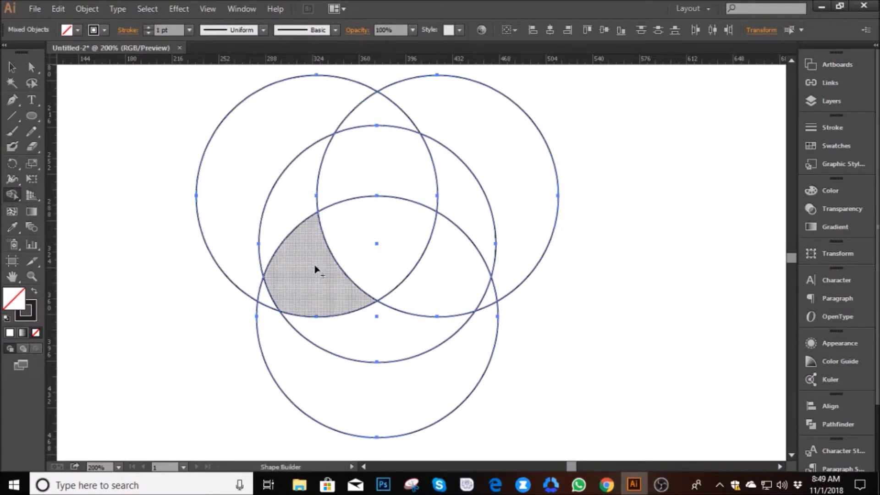
pyautogui.moveTo(322, 286)
pyautogui.mouseDown()
pyautogui.moveTo(295, 225)
pyautogui.moveTo(294, 186)
pyautogui.mouseUp()
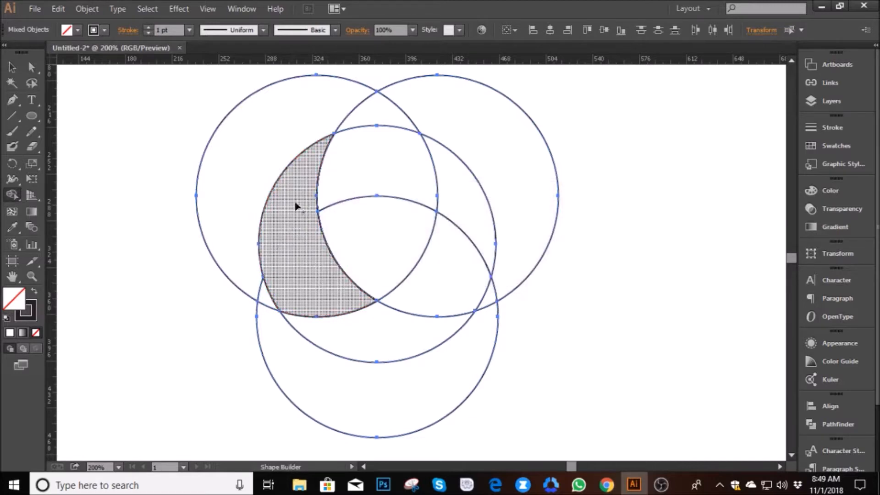
pyautogui.moveTo(361, 171)
pyautogui.mouseDown()
pyautogui.moveTo(409, 170)
pyautogui.moveTo(472, 210)
pyautogui.mouseUp()
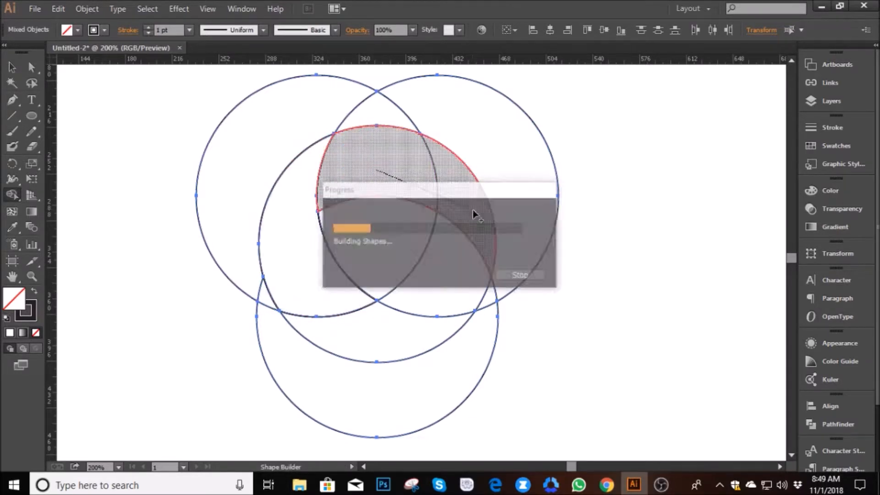
pyautogui.moveTo(455, 265)
pyautogui.mouseDown()
pyautogui.moveTo(434, 304)
pyautogui.moveTo(373, 334)
pyautogui.mouseUp()
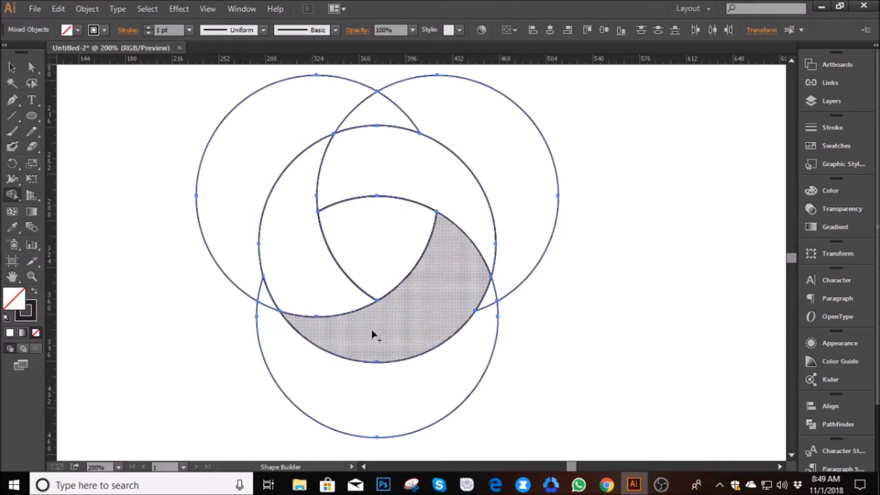
# - Delete the leftover circle pieces outside the central circle, keeping only the three curved blades
pyautogui.click(12, 66)
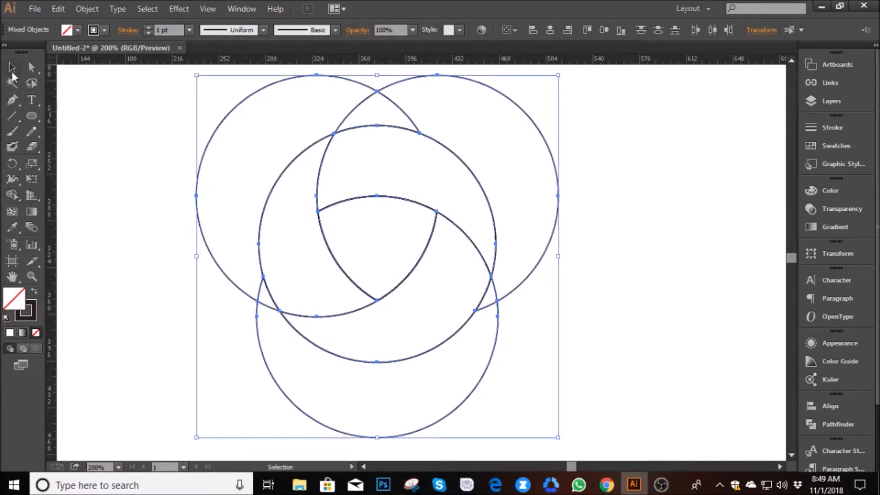
pyautogui.click(169, 298)
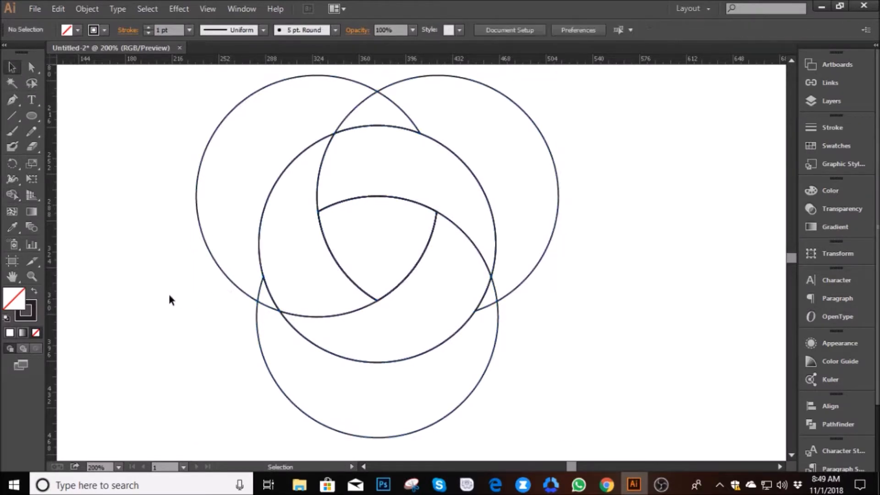
pyautogui.click(451, 150)
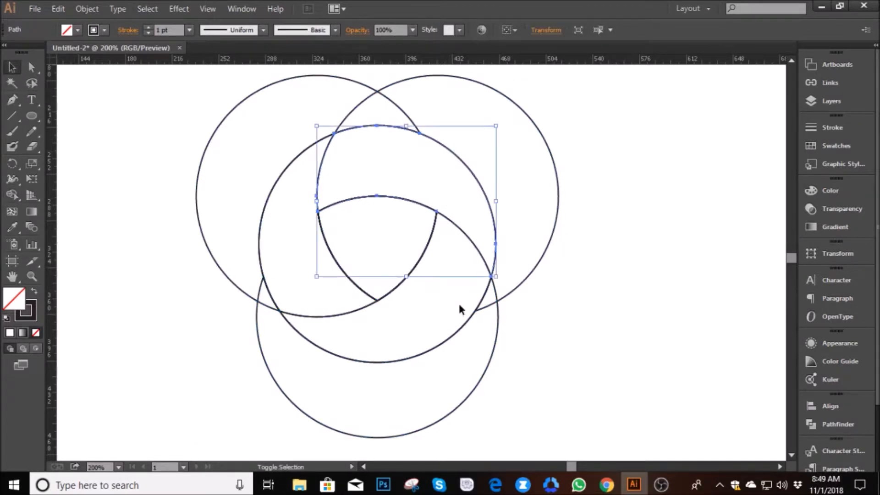
pyautogui.keyDown('shift'); pyautogui.click(446, 340); pyautogui.keyUp('shift')
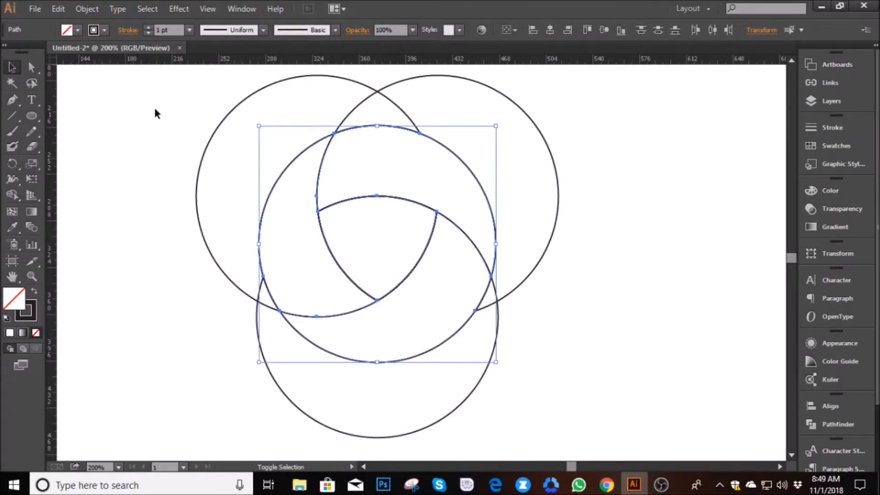
pyautogui.moveTo(114, 75); pyautogui.dragTo(634, 427)
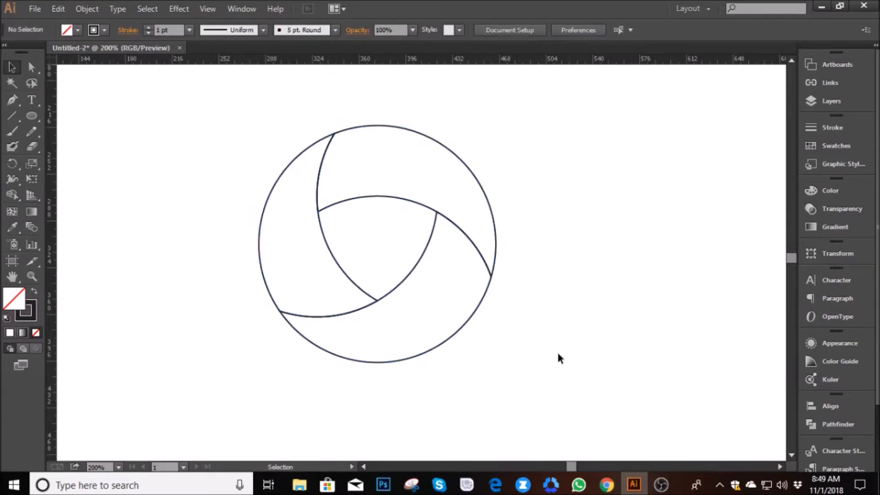
pyautogui.scroll(1, 525, 349)
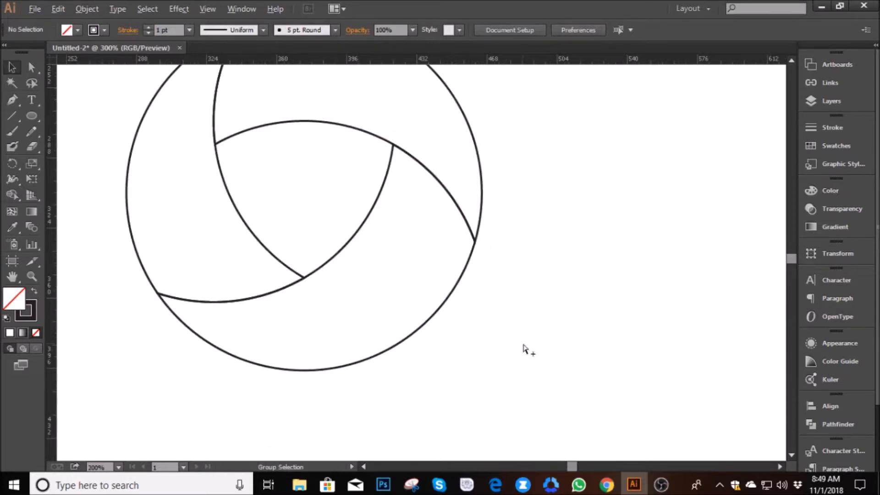
pyautogui.press('h')
pyautogui.moveTo(337, 256); pyautogui.dragTo(411, 324)
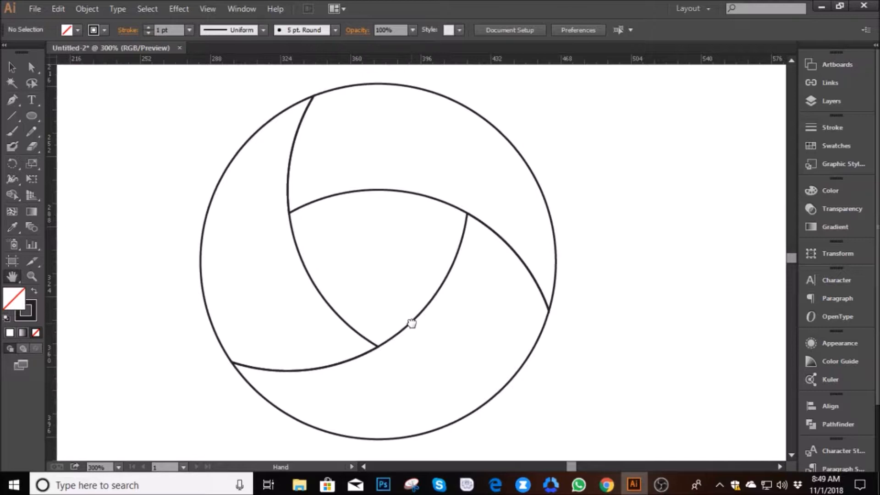
pyautogui.click(12, 67)
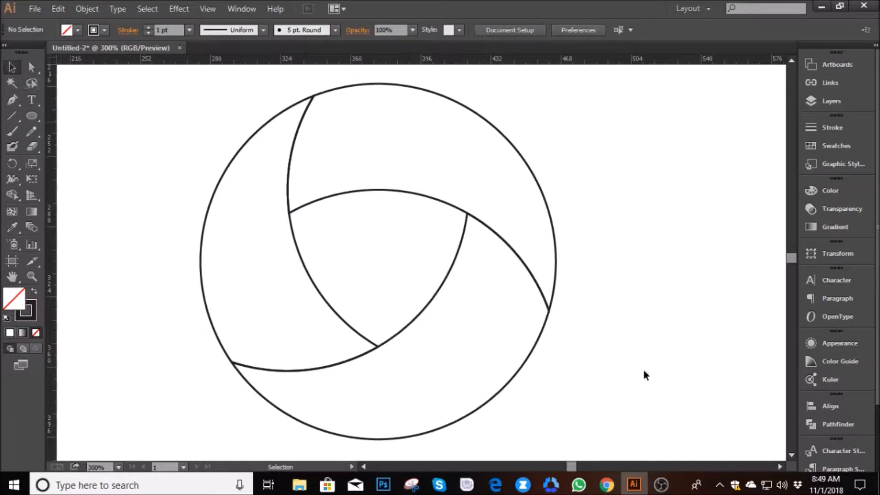
pyautogui.click(820, 227)
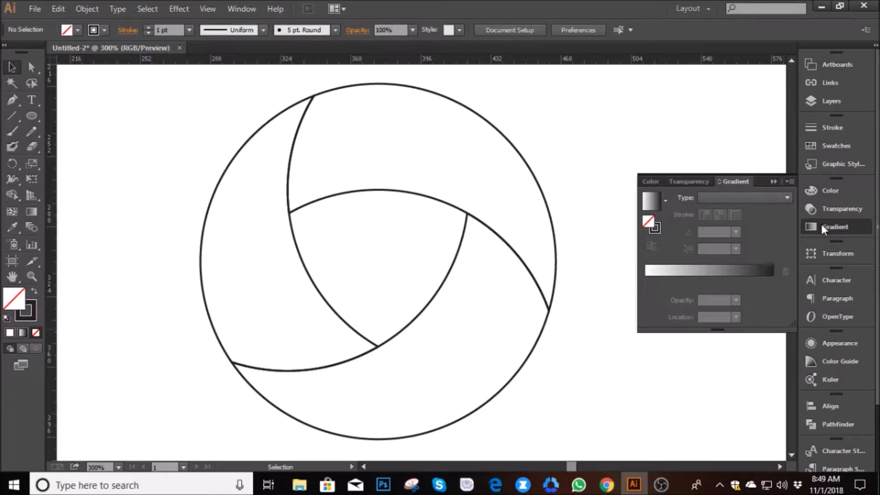
pyautogui.click(821, 224)
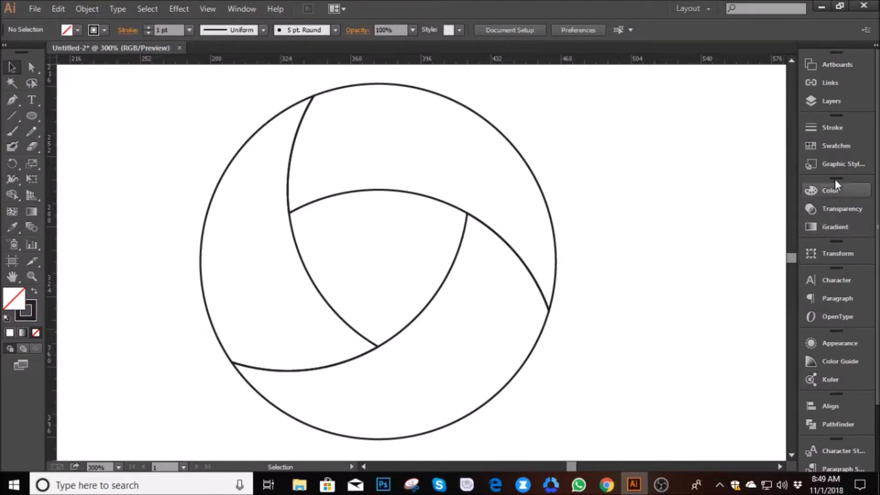
pyautogui.click(832, 147)
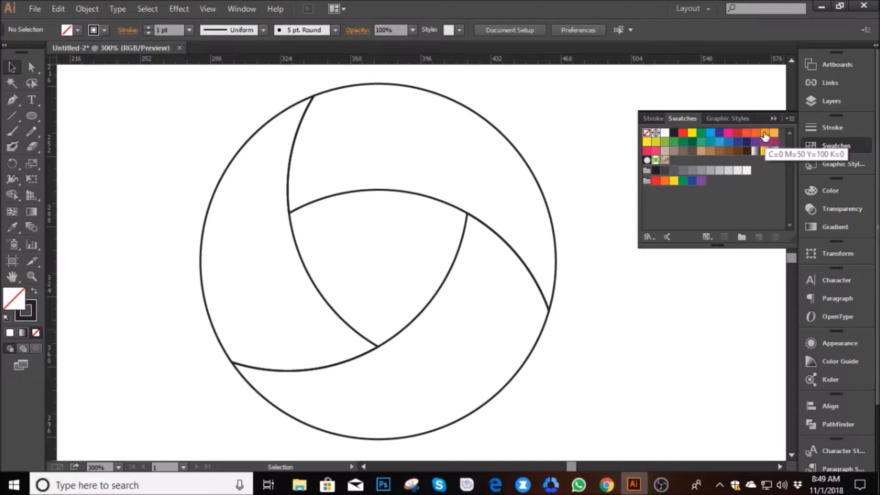
# - Switch the fill to a linear gradient and give its starting colour stop a red-orange swatch
pyautogui.click(826, 227)
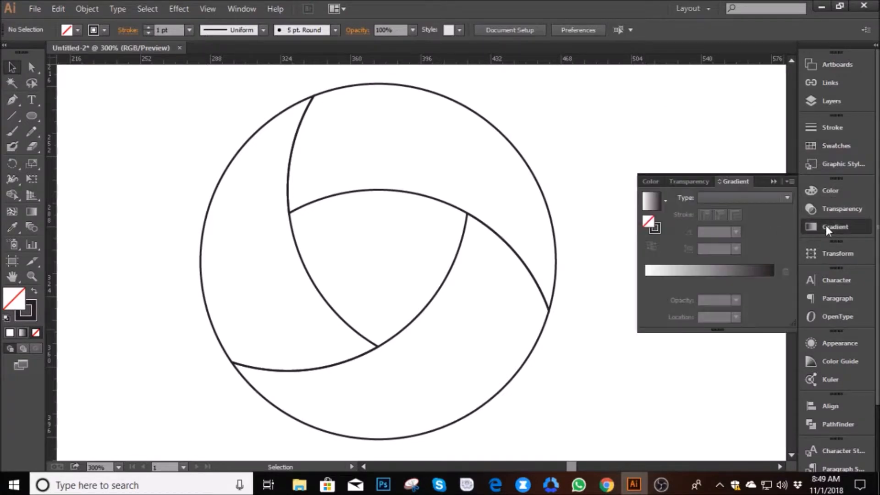
pyautogui.click(674, 273)
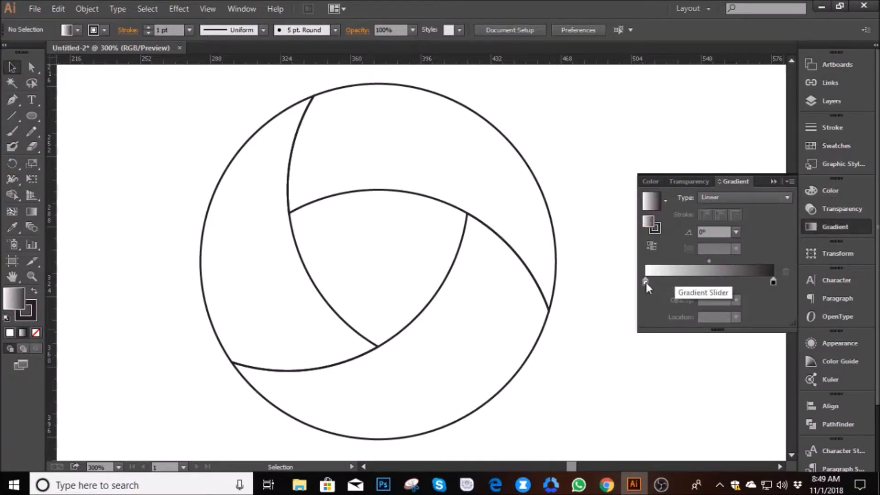
pyautogui.click(645, 281)
pyautogui.doubleClick(645, 282)
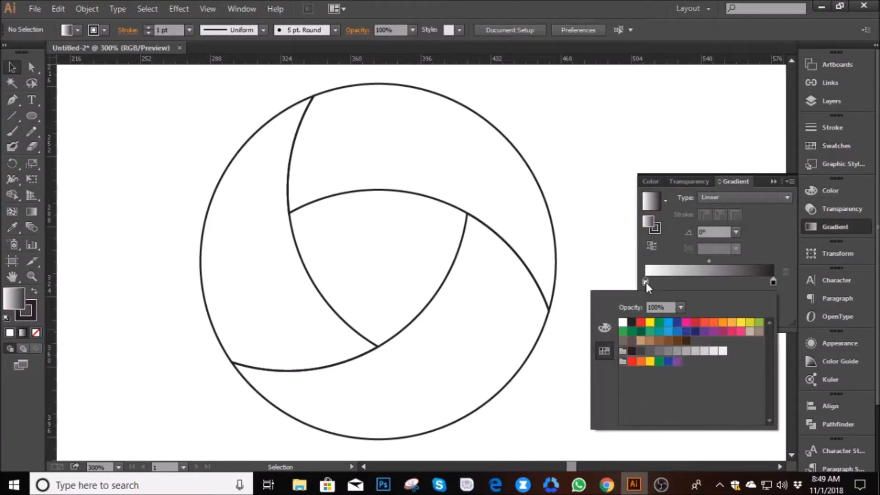
pyautogui.click(705, 323)
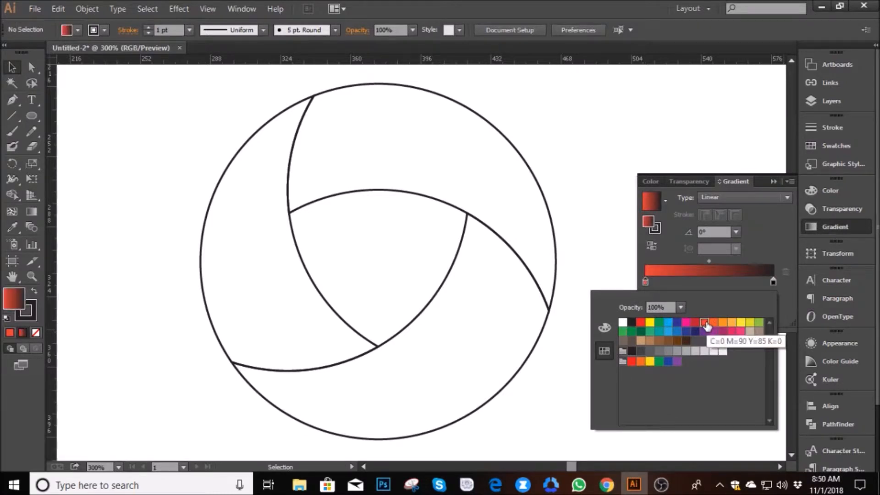
pyautogui.click(721, 324)
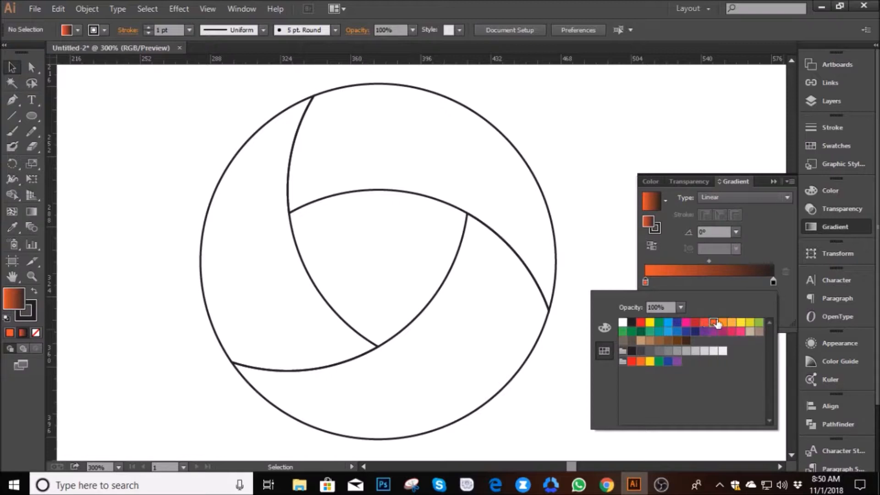
# - Set the gradient's ending colour stop to the orange swatch C=0 M=50 Y=100 K=0
pyautogui.click(773, 283)
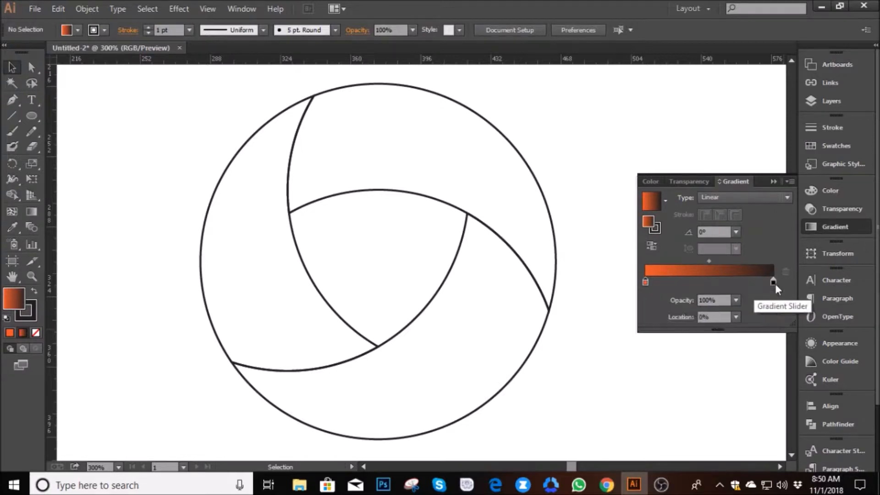
pyautogui.doubleClick(774, 283)
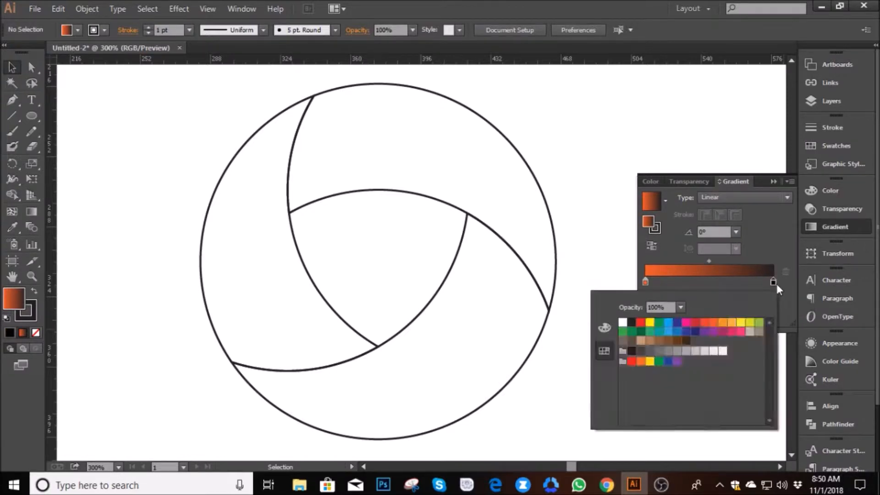
pyautogui.click(722, 323)
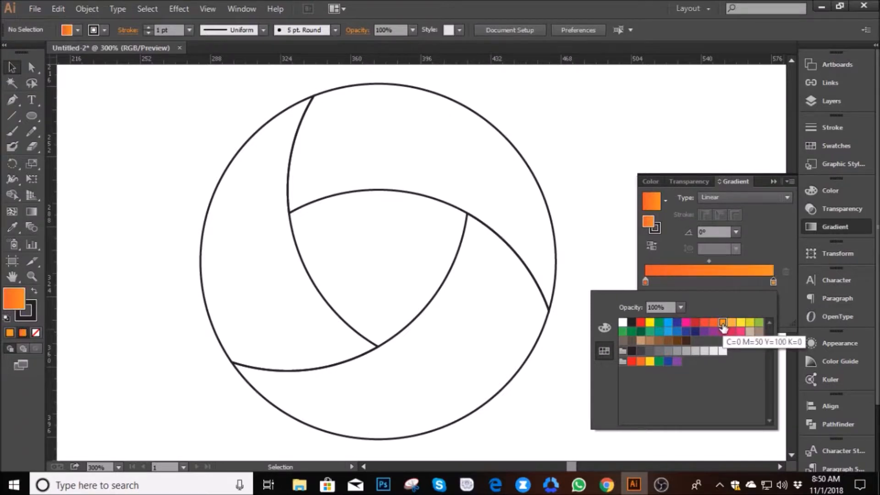
# - Change the gradient's starting colour stop to a redder orange swatch, keeping the orange ending stop
pyautogui.click(645, 282)
pyautogui.doubleClick(645, 282)
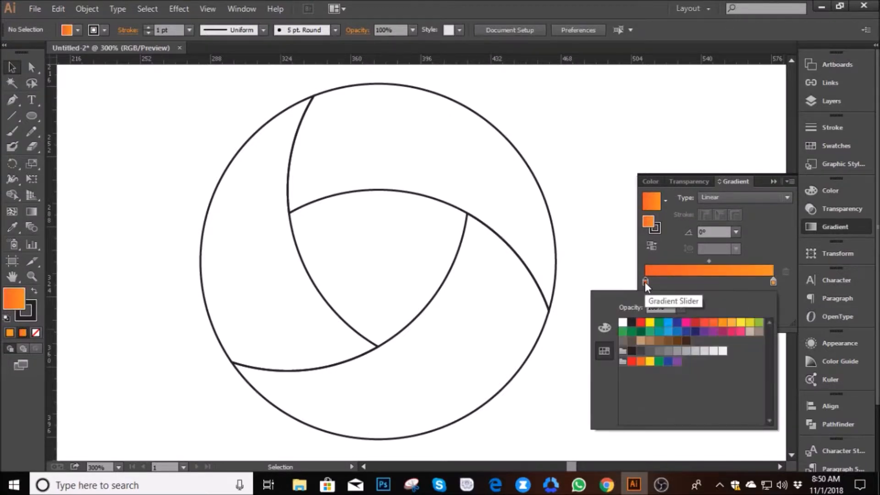
pyautogui.click(705, 323)
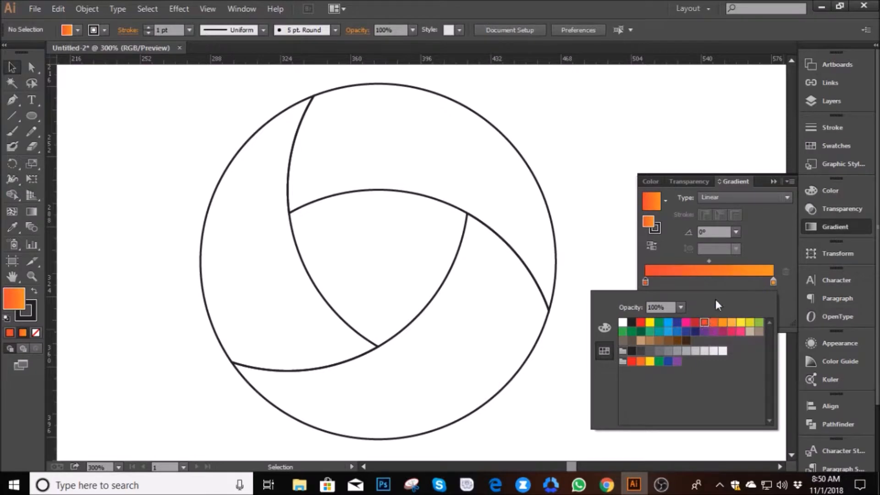
pyautogui.click(724, 287)
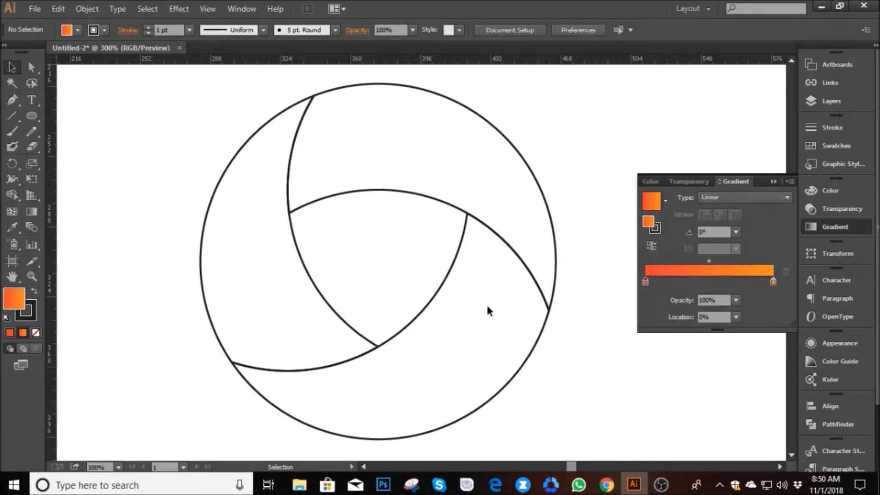
# - Fill the upper blade with the red-orange to orange linear gradient
pyautogui.click(350, 88)
pyautogui.click(11, 230)
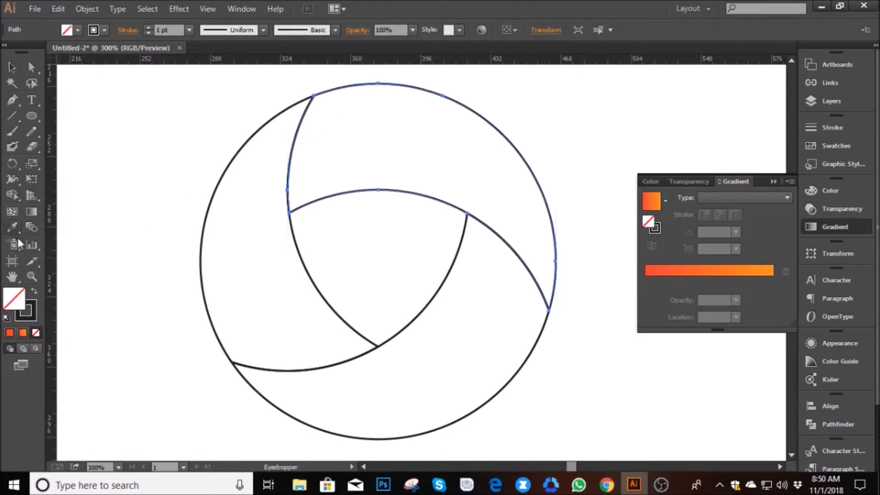
pyautogui.click(24, 332)
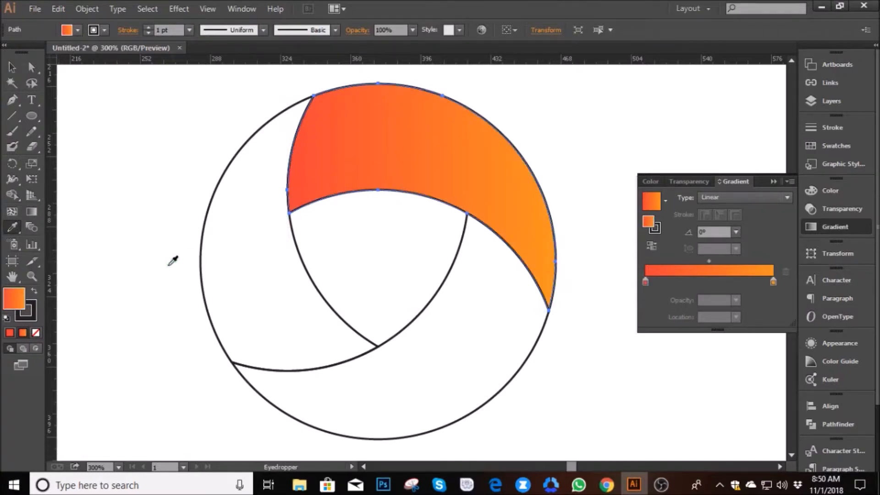
# - Fill the left and lower blades with the same linear gradient and clear the selection
pyautogui.click(11, 67)
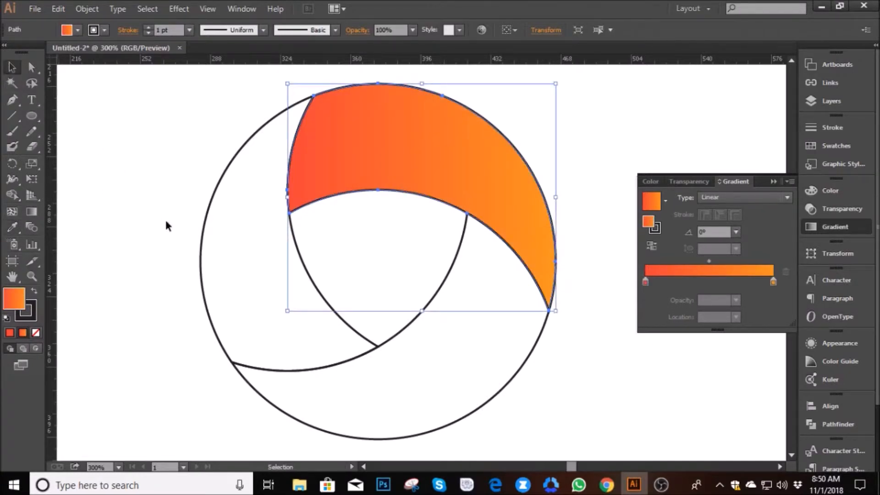
pyautogui.click(201, 248)
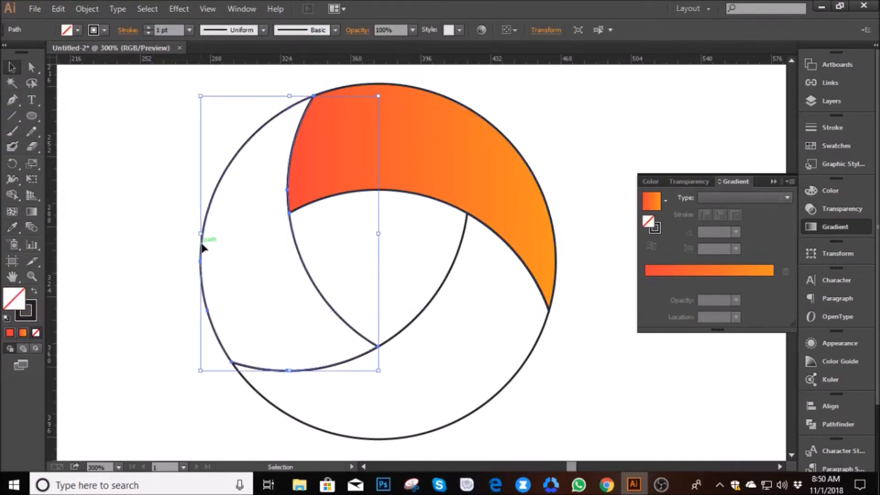
pyautogui.click(22, 333)
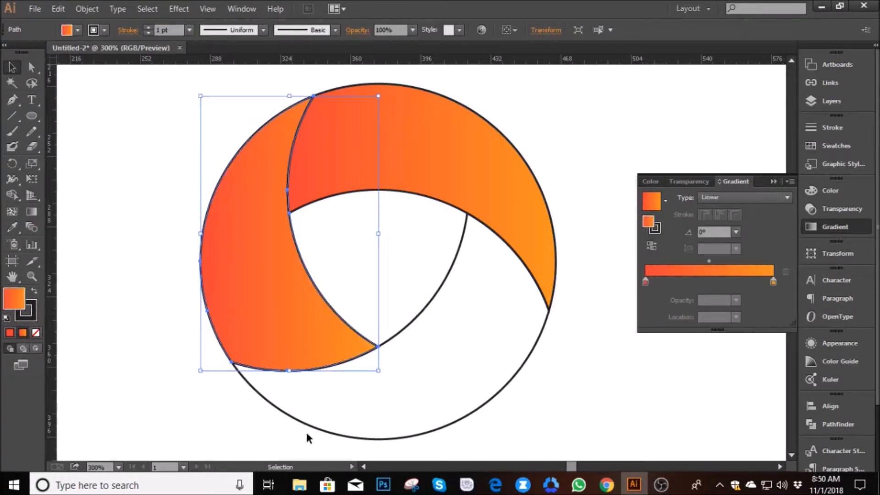
pyautogui.click(287, 422)
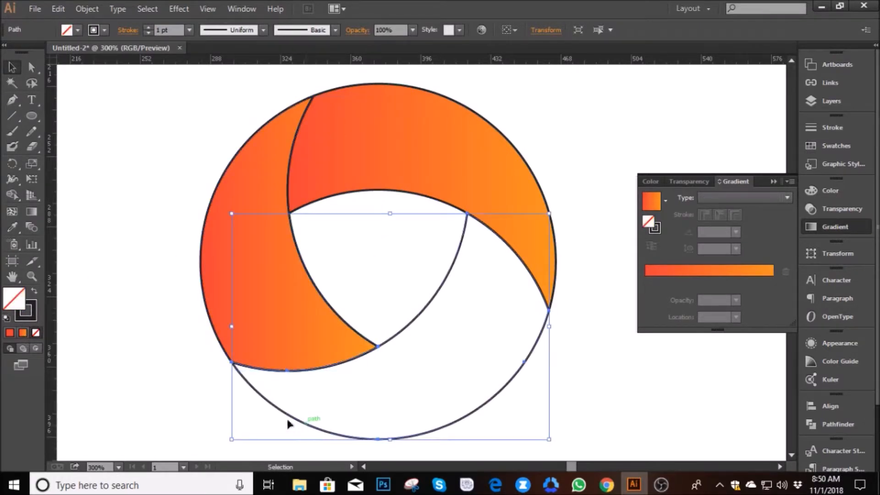
pyautogui.click(23, 333)
pyautogui.click(152, 287)
pyautogui.moveTo(597, 428); pyautogui.dragTo(168, 76)
pyautogui.click(120, 137)
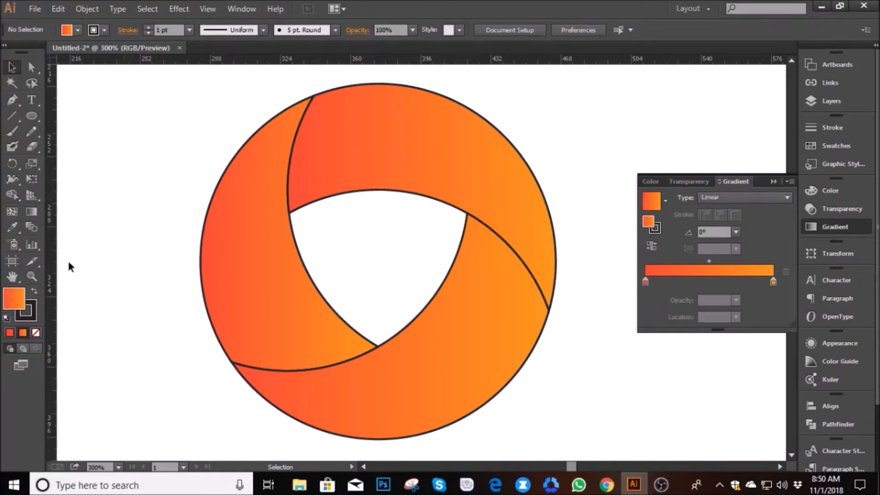
# - Redirect the upper blade's gradient with the Gradient tool, running diagonally down to the right at about -26°
pyautogui.click(31, 211)
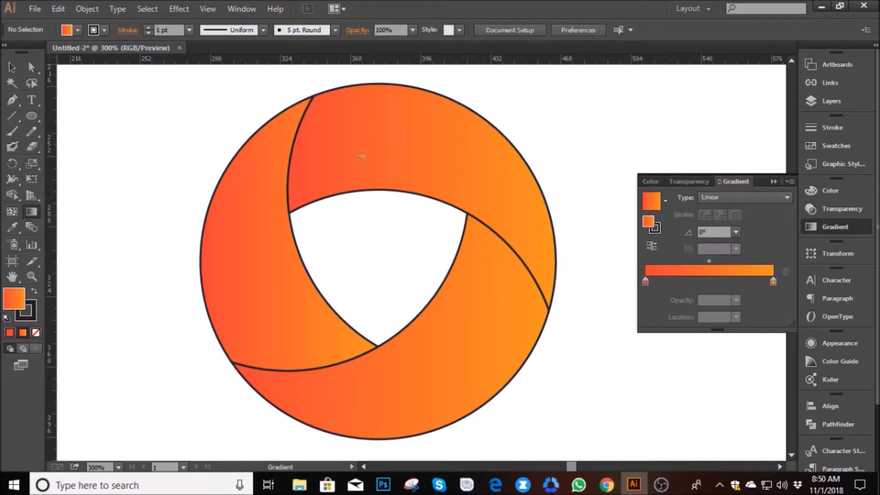
pyautogui.click(523, 181)
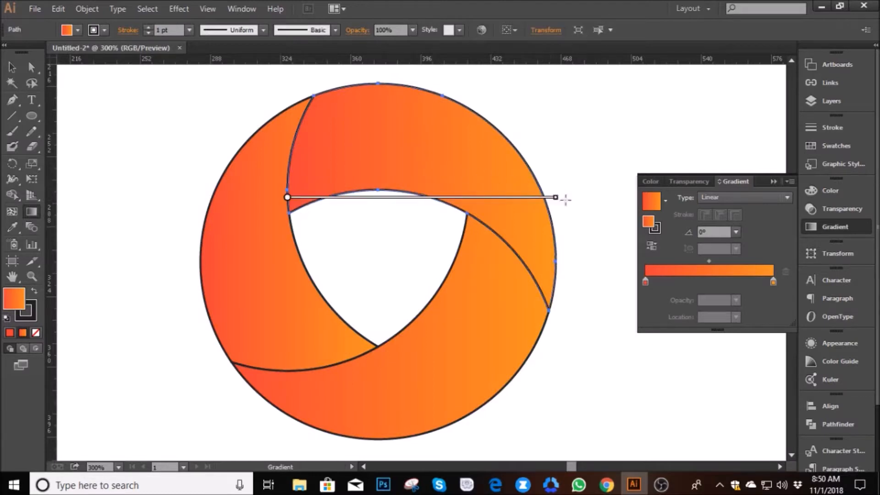
pyautogui.moveTo(389, 209)
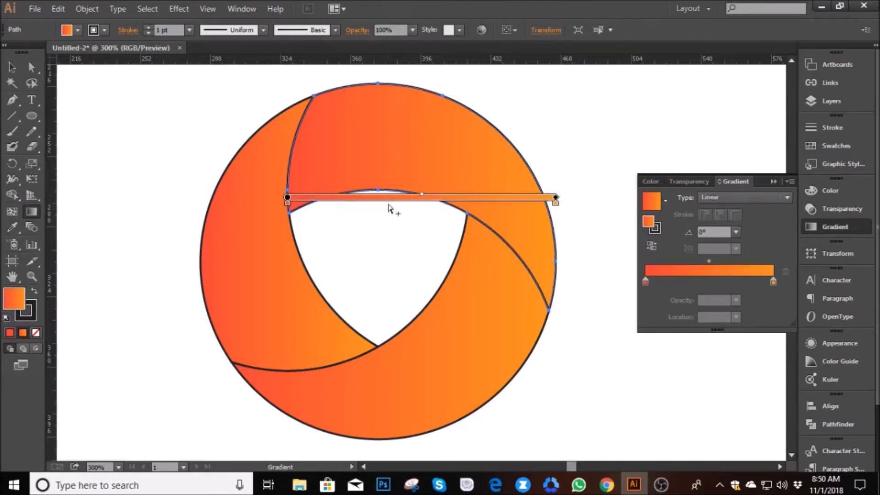
pyautogui.moveTo(317, 77)
pyautogui.mouseDown()
pyautogui.moveTo(531, 174)
pyautogui.moveTo(590, 188)
pyautogui.mouseUp()
pyautogui.moveTo(350, 73)
pyautogui.mouseDown()
pyautogui.moveTo(583, 191)
pyautogui.moveTo(580, 183)
pyautogui.mouseUp()
# - Redirect the lower blade's gradient so it runs from red at its right end to orange at its left end, at about -156°
pyautogui.scroll(-2, 410, 174)
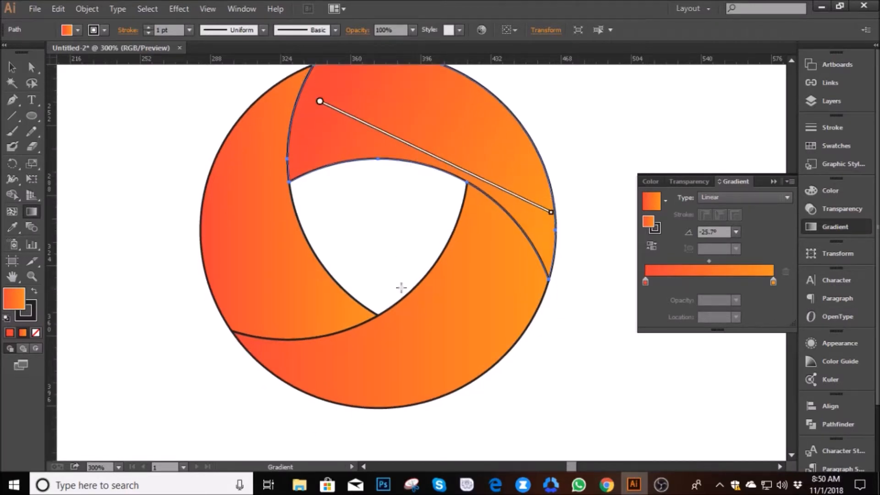
pyautogui.click(13, 67)
pyautogui.click(404, 338)
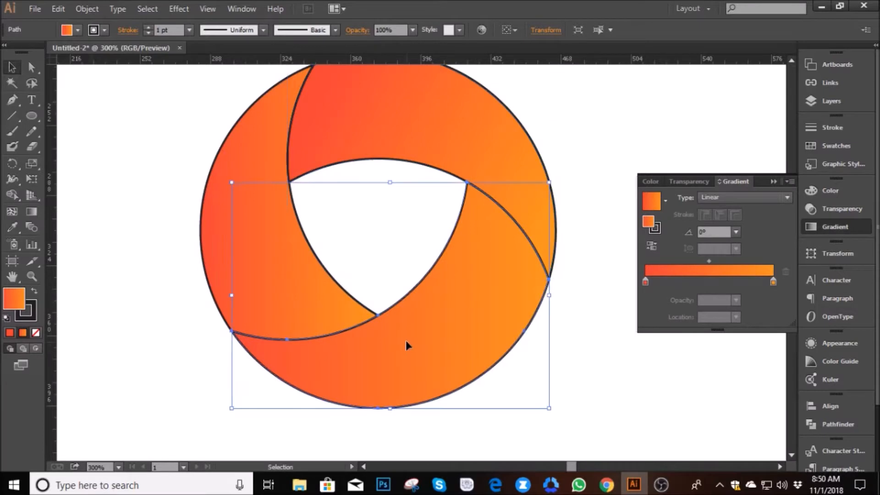
pyautogui.click(38, 210)
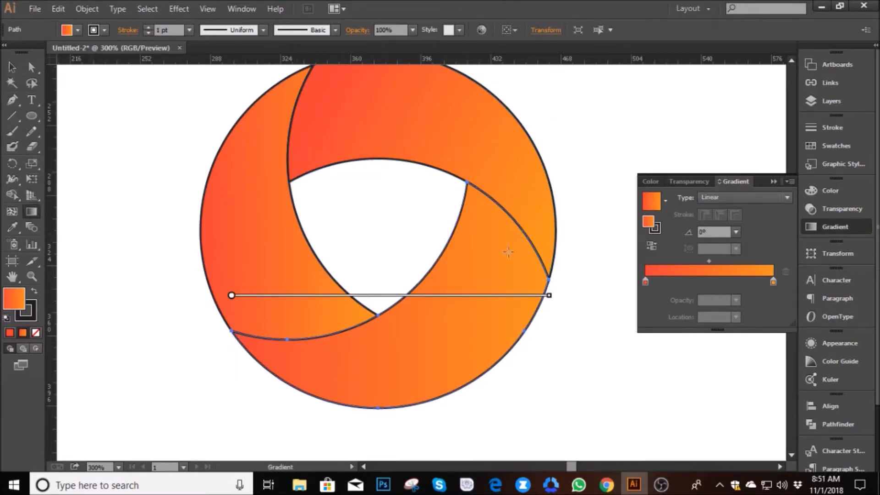
pyautogui.moveTo(533, 218); pyautogui.dragTo(375, 383)
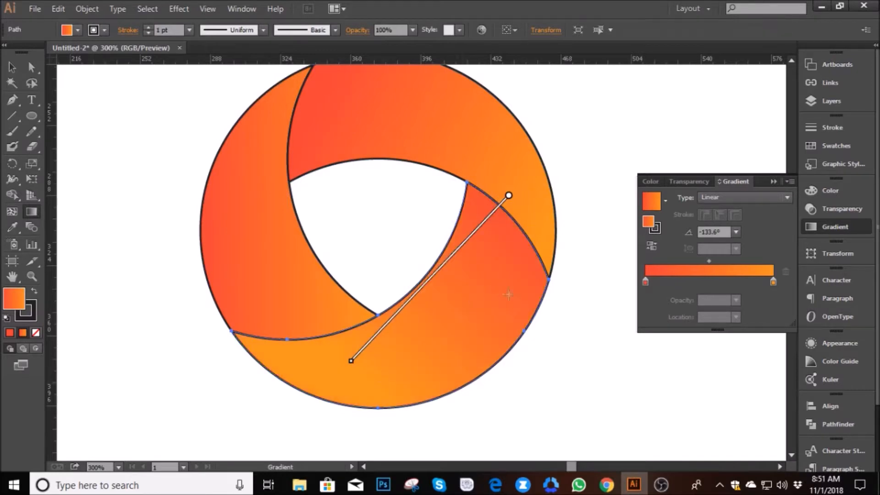
pyautogui.moveTo(556, 246); pyautogui.dragTo(274, 368)
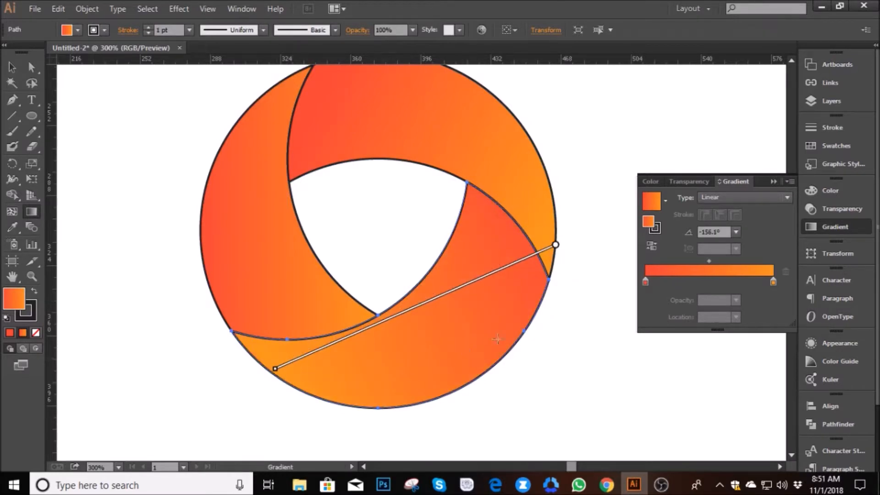
# - Redirect the left blade's gradient so it runs from red at its base up to orange at its tip, at about 75°
pyautogui.click(12, 67)
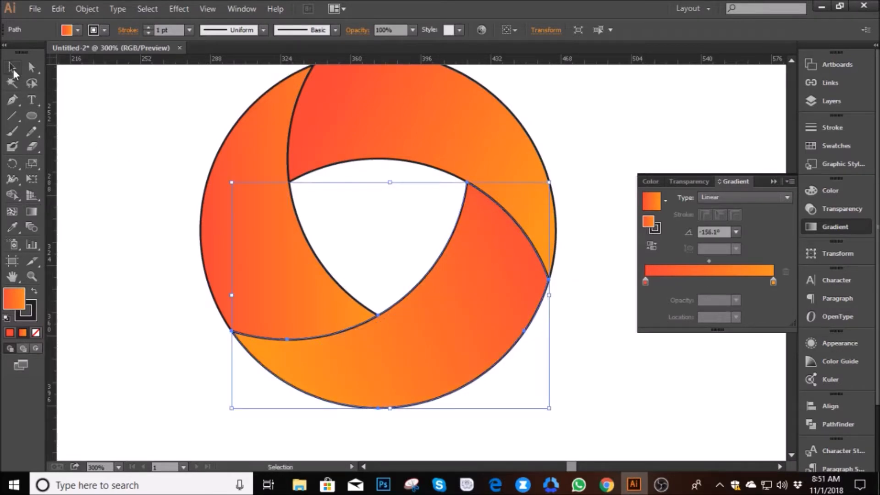
pyautogui.click(223, 211)
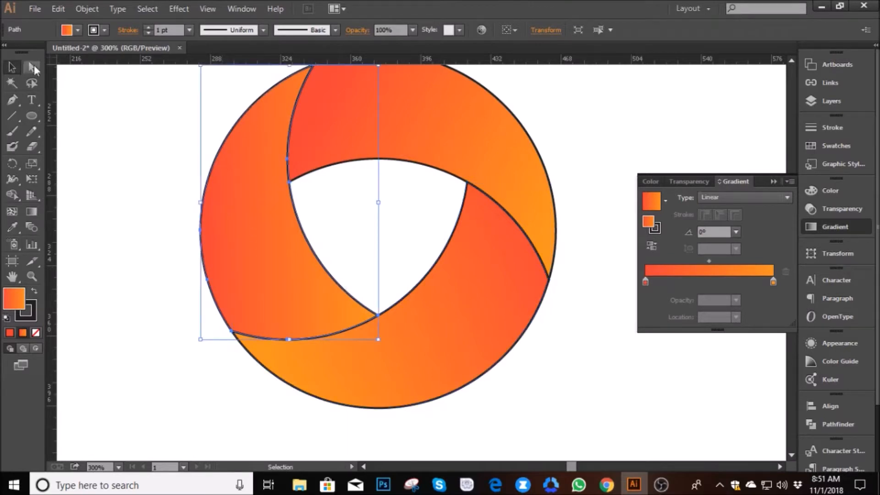
pyautogui.click(33, 212)
pyautogui.moveTo(320, 345); pyautogui.dragTo(228, 149)
pyautogui.moveTo(299, 361)
pyautogui.mouseDown()
pyautogui.moveTo(273, 320)
pyautogui.moveTo(253, 145)
pyautogui.moveTo(269, 132)
pyautogui.mouseUp()
pyautogui.moveTo(258, 347)
pyautogui.mouseDown()
pyautogui.moveTo(266, 157)
pyautogui.moveTo(253, 111)
pyautogui.moveTo(276, 110)
pyautogui.mouseUp()
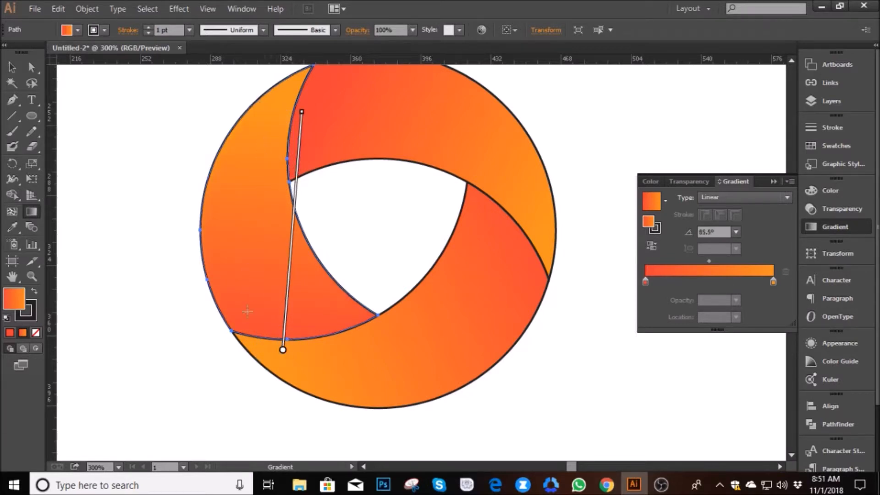
pyautogui.moveTo(276, 344)
pyautogui.mouseDown()
pyautogui.moveTo(294, 121)
pyautogui.moveTo(312, 121)
pyautogui.mouseUp()
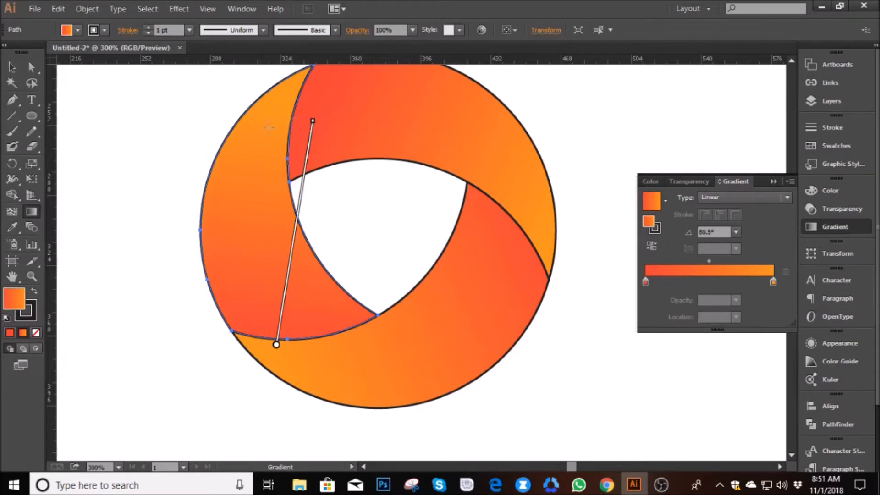
pyautogui.moveTo(267, 342)
pyautogui.mouseDown()
pyautogui.moveTo(263, 204)
pyautogui.moveTo(280, 129)
pyautogui.moveTo(326, 126)
pyautogui.mouseUp()
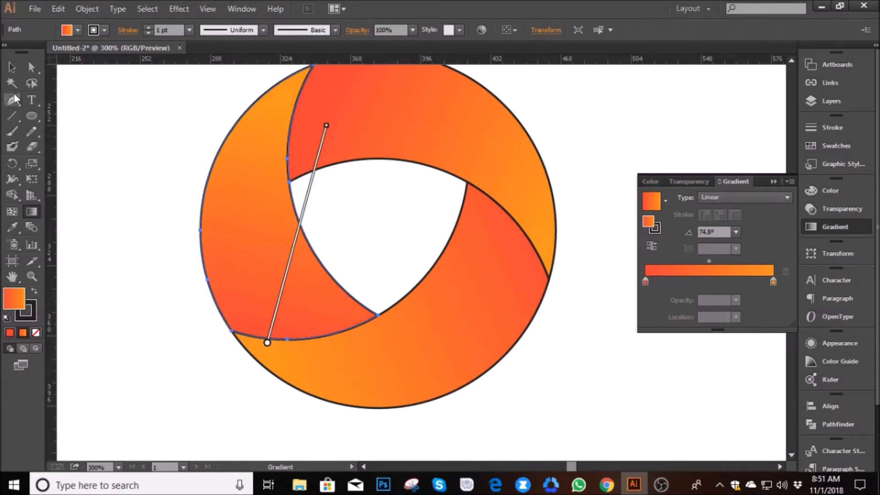
# - Redraw the lower blade's gradient from its right edge towards its left end, at an angle of about 172°
pyautogui.click(12, 67)
pyautogui.click(462, 307)
pyautogui.click(31, 212)
pyautogui.moveTo(560, 287); pyautogui.dragTo(274, 326)
pyautogui.moveTo(561, 360); pyautogui.dragTo(264, 318)
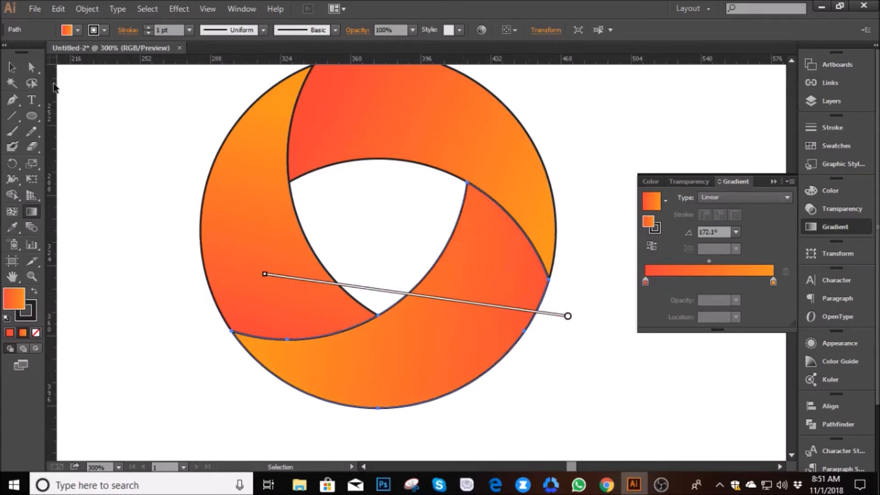
# - Redraw the upper blade's gradient steeply downwards from its top edge, at an angle of about -64.5°
pyautogui.click(9, 71)
pyautogui.click(433, 117)
pyautogui.scroll(2, 518, 212)
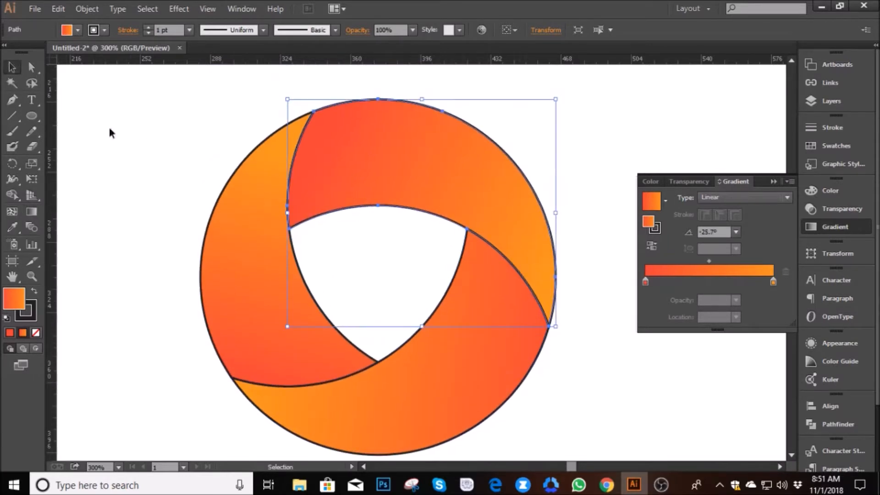
pyautogui.click(33, 211)
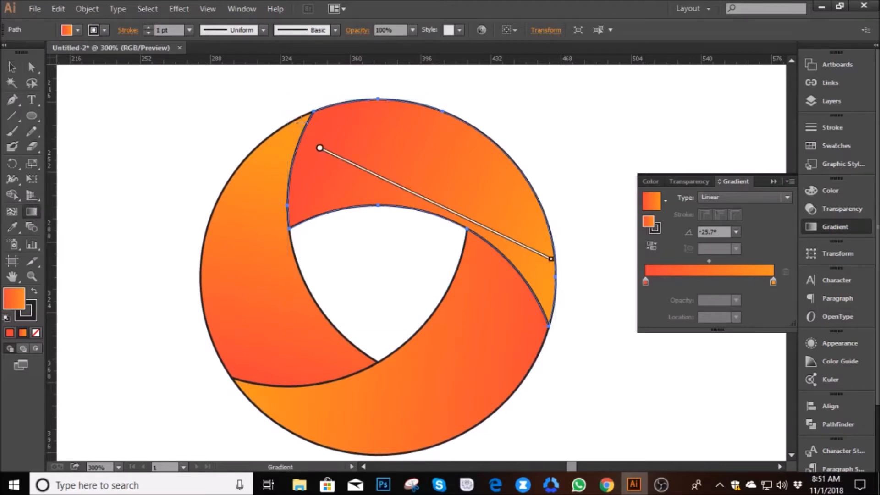
pyautogui.moveTo(358, 77)
pyautogui.mouseDown()
pyautogui.moveTo(403, 133)
pyautogui.moveTo(534, 240)
pyautogui.mouseUp()
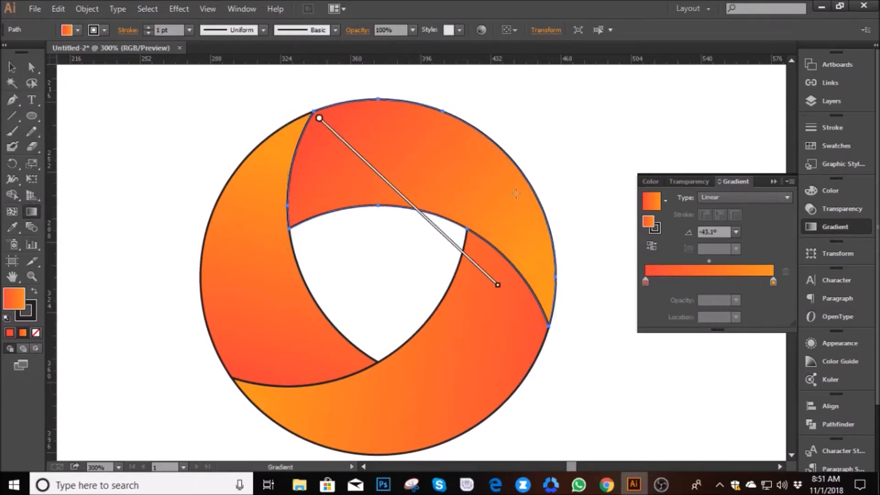
pyautogui.moveTo(440, 80); pyautogui.dragTo(523, 261)
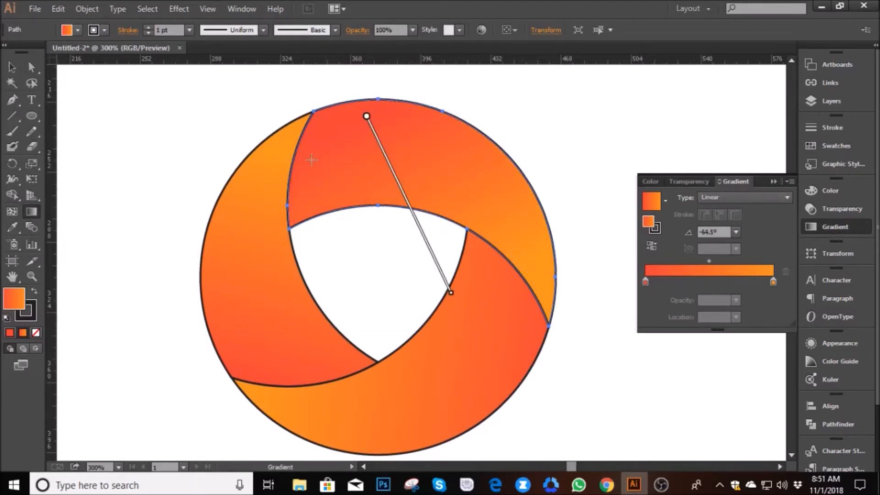
# - Redraw the left blade's gradient from its outer edge up towards the inner curve at about 34°, and clear the selection
pyautogui.click(12, 67)
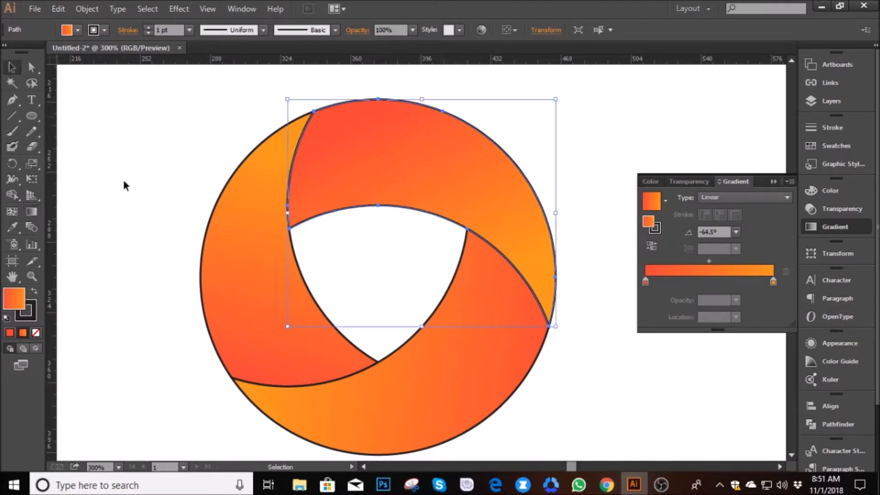
pyautogui.click(265, 268)
pyautogui.click(36, 216)
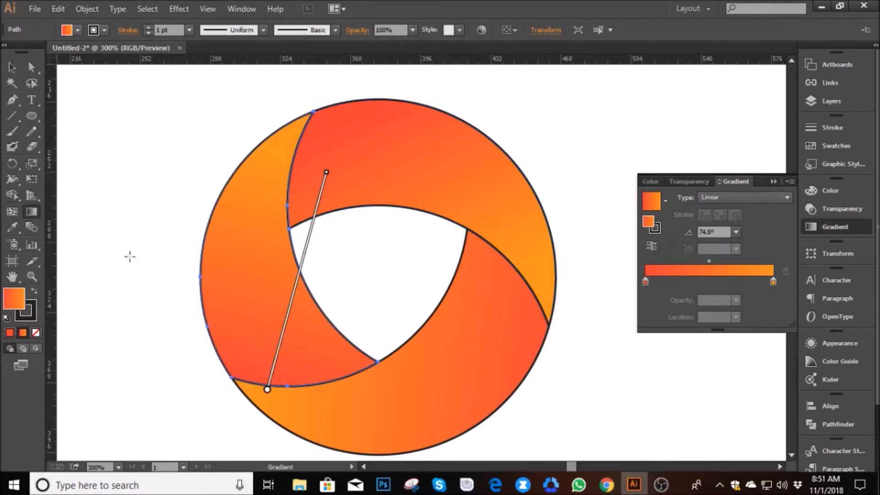
pyautogui.moveTo(184, 309); pyautogui.dragTo(288, 162)
pyautogui.moveTo(197, 323)
pyautogui.mouseDown()
pyautogui.moveTo(260, 240)
pyautogui.moveTo(290, 179)
pyautogui.mouseUp()
pyautogui.moveTo(180, 247); pyautogui.dragTo(297, 171)
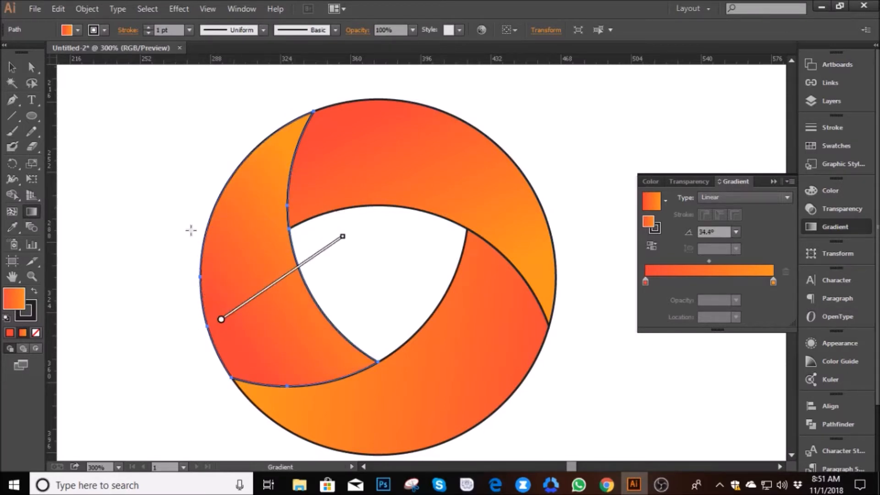
pyautogui.scroll(-1, 95, 173)
pyautogui.click(12, 68)
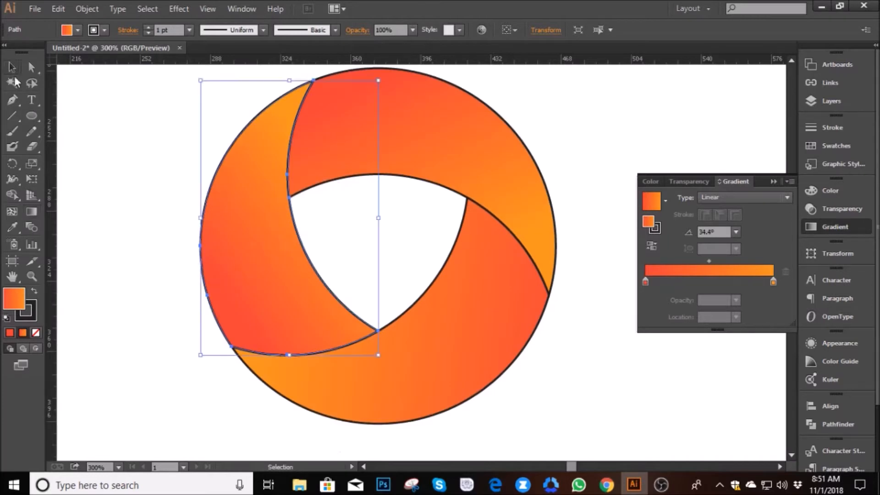
pyautogui.click(587, 364)
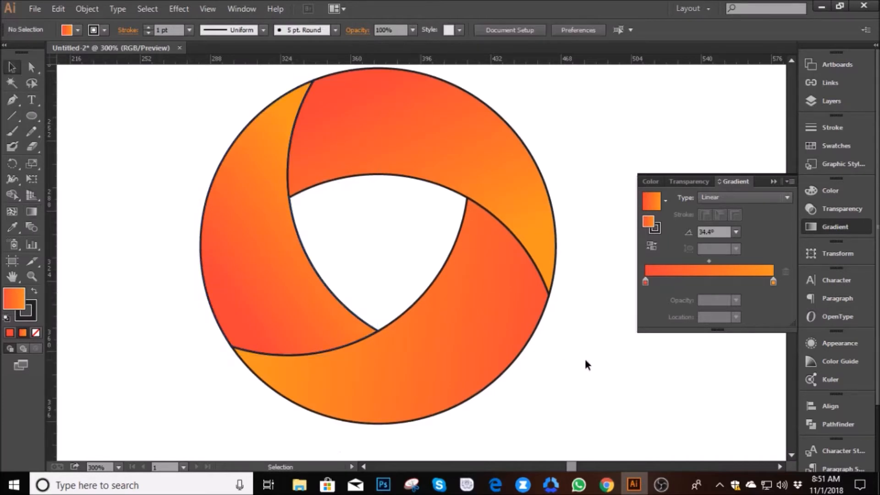
# - Collapse the gradient settings, select all three blades, remove their black outline stroke and deselect them
pyautogui.click(773, 180)
pyautogui.hotkey('ctrl', '-')
pyautogui.moveTo(513, 144); pyautogui.dragTo(311, 109)
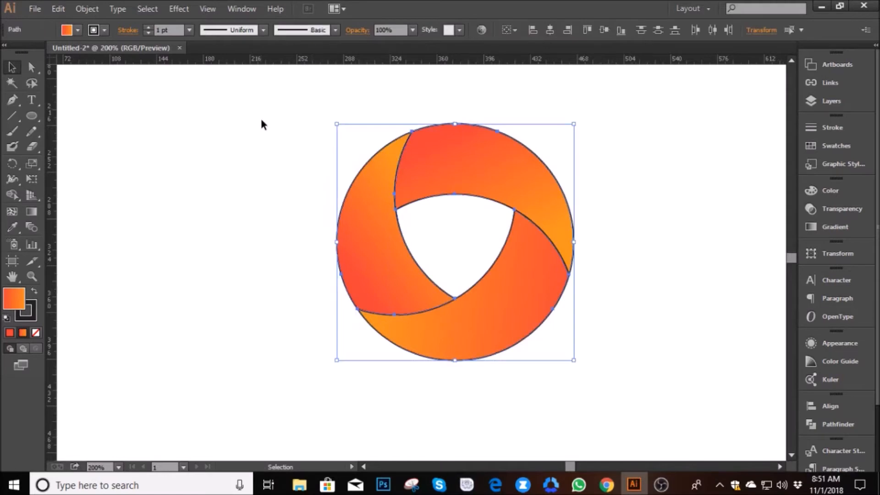
pyautogui.click(147, 33)
pyautogui.click(224, 139)
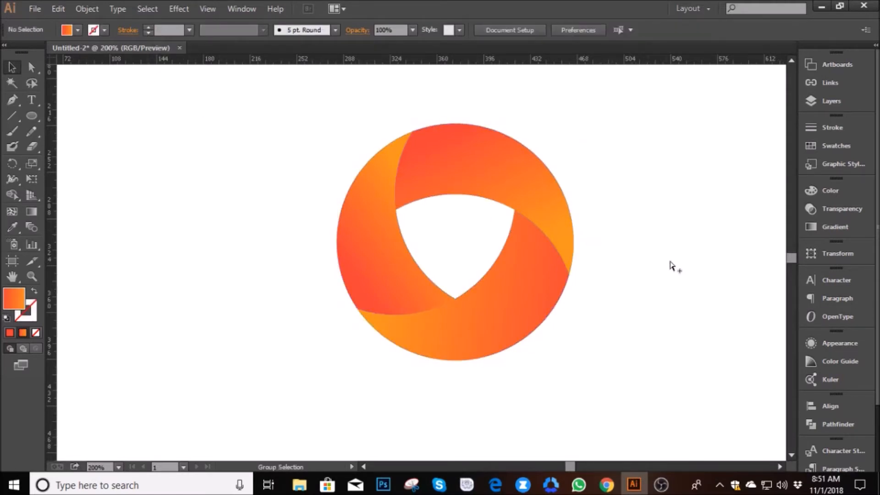
pyautogui.keyDown('alt'); pyautogui.scroll(1, 672, 265); pyautogui.keyUp('alt')
pyautogui.press('h')
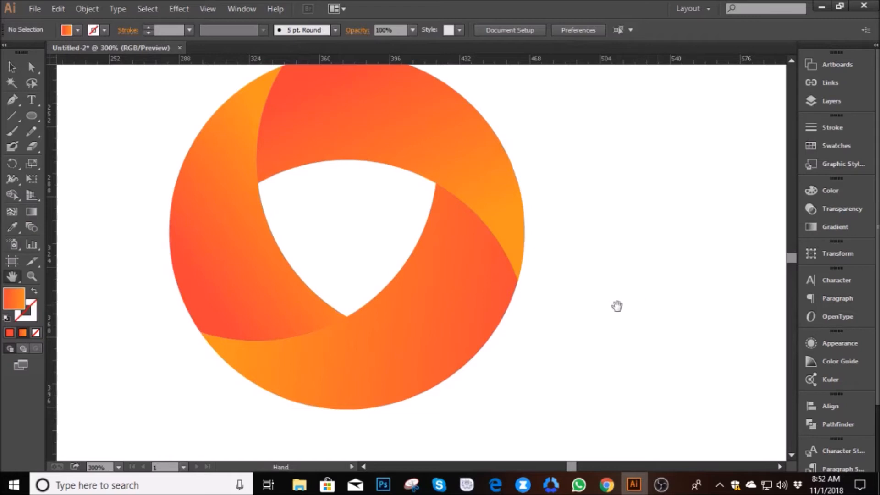
pyautogui.moveTo(447, 293); pyautogui.dragTo(520, 323)
pyautogui.keyDown('alt'); pyautogui.scroll(-1, 520, 322); pyautogui.keyUp('alt')
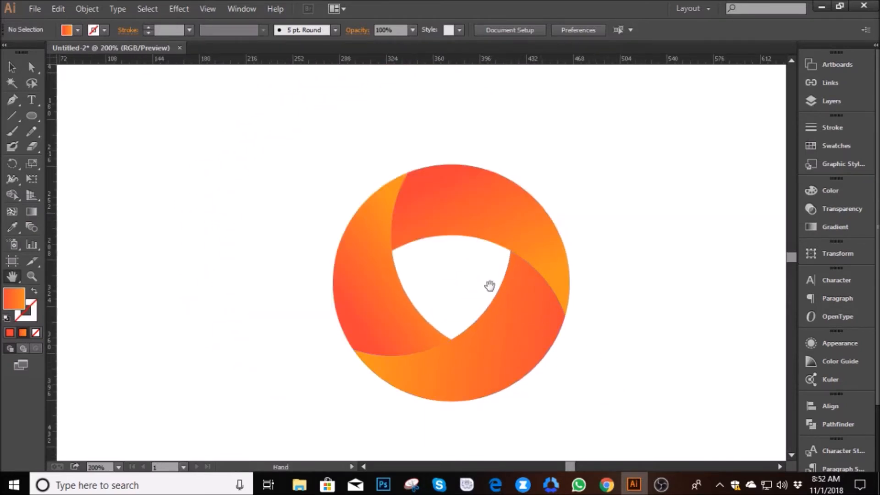
pyautogui.press('v')
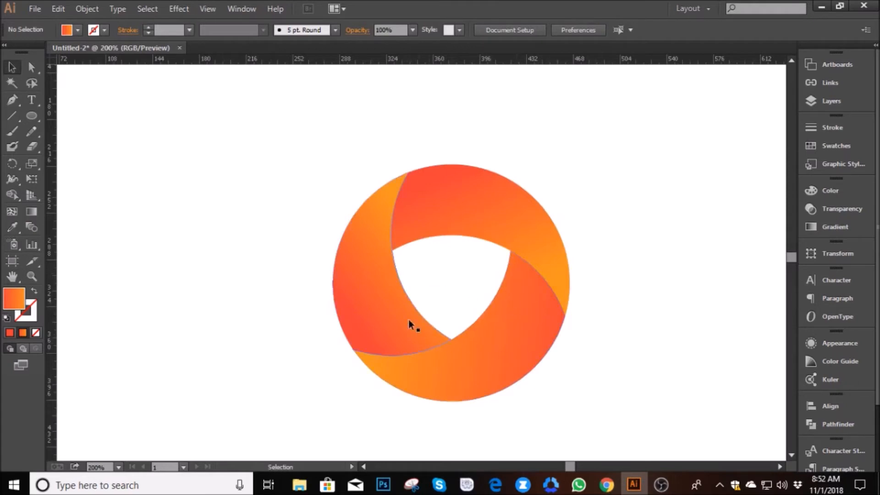
# - Move the upper, lower and left blades apart from one another, and undo the three moves
pyautogui.moveTo(485, 203); pyautogui.dragTo(532, 164)
pyautogui.moveTo(531, 339); pyautogui.dragTo(604, 369)
pyautogui.moveTo(379, 296); pyautogui.dragTo(320, 279)
pyautogui.click(205, 291)
pyautogui.press('a')
pyautogui.hotkey('ctrl', 'z')
pyautogui.hotkey('ctrl', 'z')
pyautogui.hotkey('ctrl', 'z')
pyautogui.press('v')
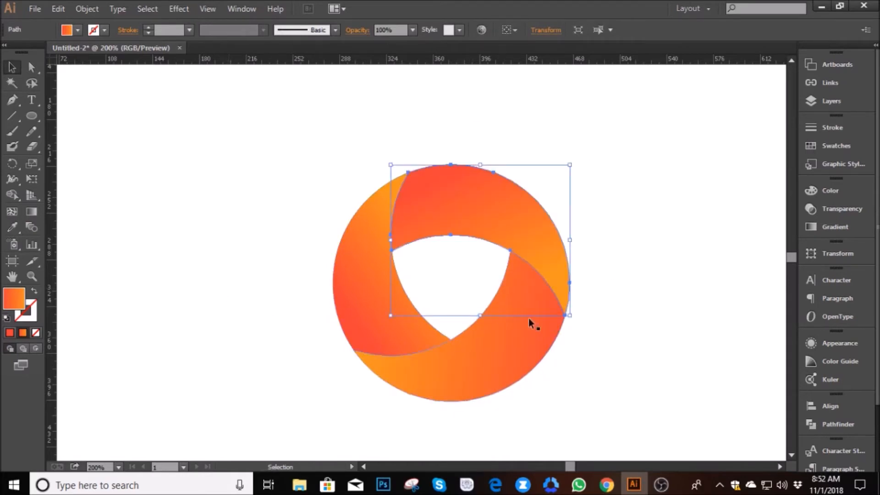
# - Select all three blades, group them into one object and clear the selection
pyautogui.click(628, 383)
pyautogui.moveTo(655, 421); pyautogui.dragTo(312, 147)
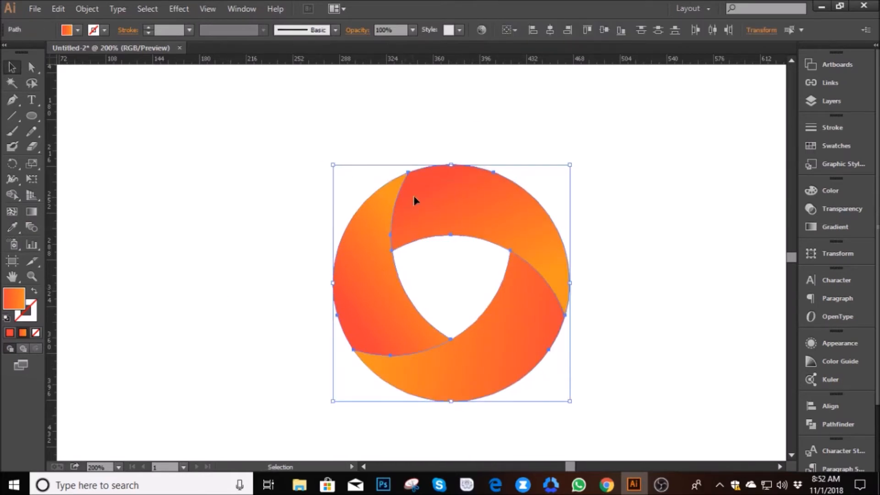
pyautogui.rightClick(414, 196)
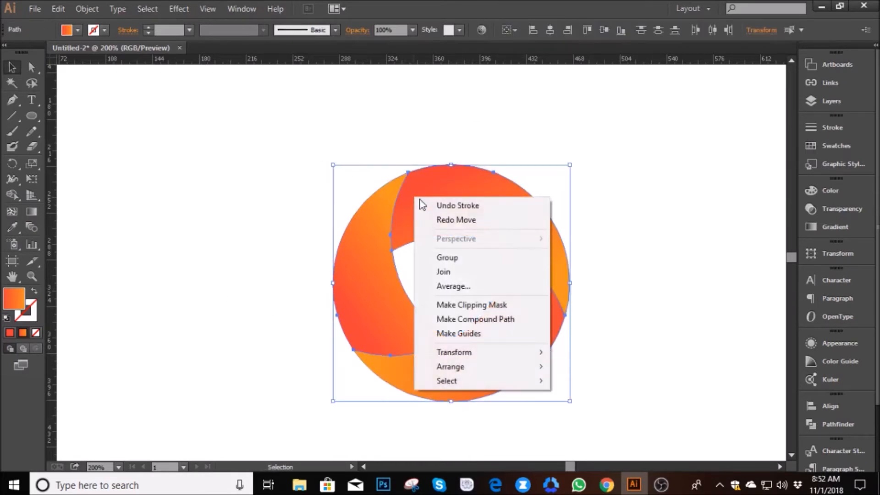
pyautogui.click(471, 260)
pyautogui.click(275, 242)
# - Move the grouped logo around the artboard as one object, place it near the middle and deselect it
pyautogui.moveTo(422, 213); pyautogui.dragTo(499, 203)
pyautogui.click(306, 239)
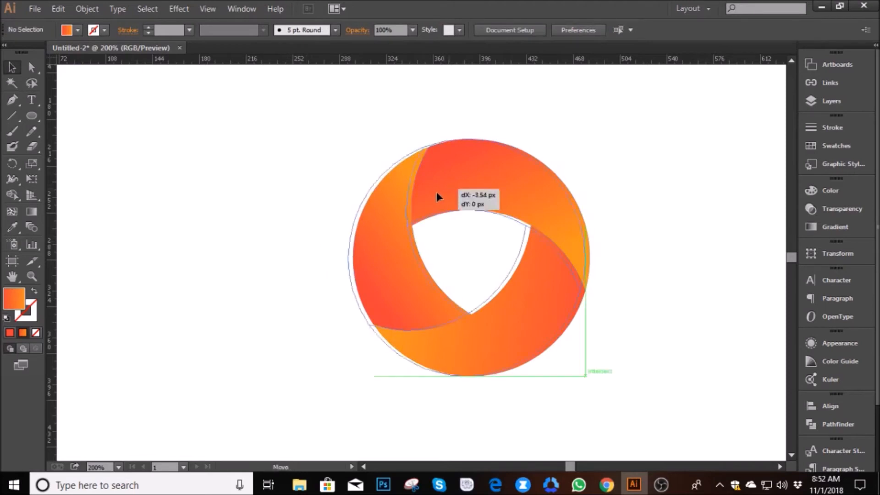
pyautogui.moveTo(442, 194); pyautogui.dragTo(418, 202)
pyautogui.click(586, 230)
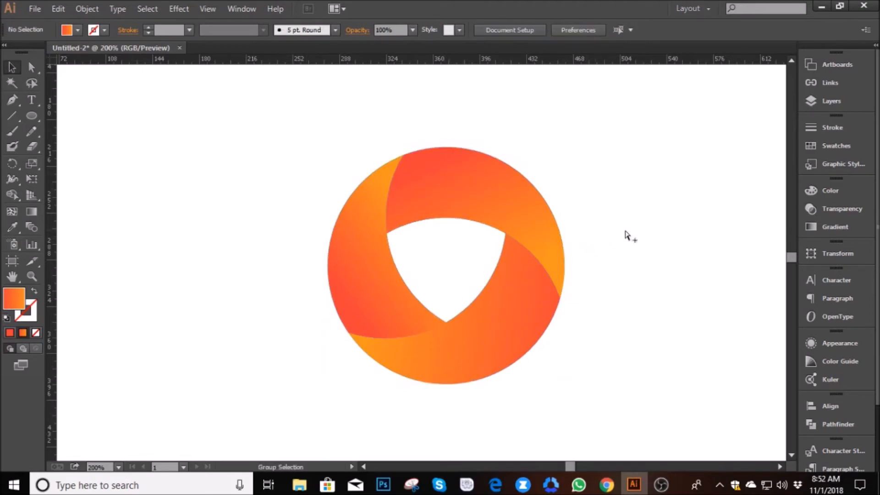
# - Open the Save for Web export and check the logo preview at 50%, fitted on screen and at 200%
pyautogui.hotkey('ctrl', 'alt', 'shift', 's')
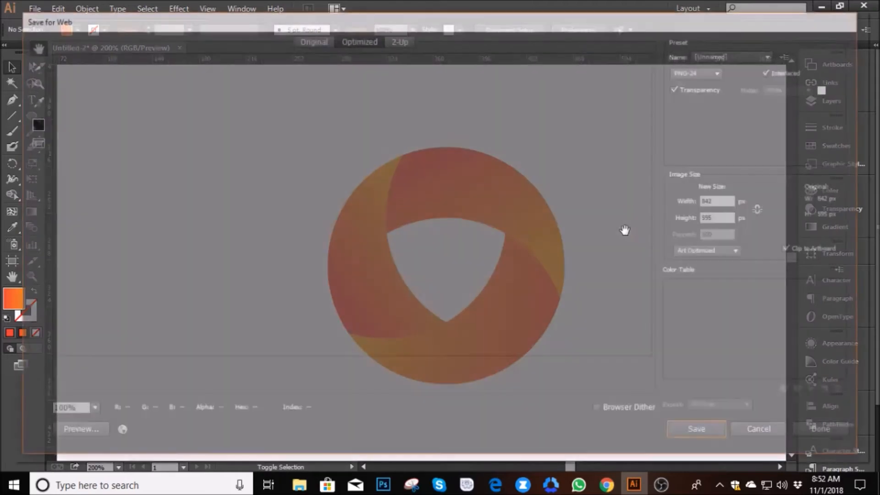
pyautogui.moveTo(370, 249); pyautogui.dragTo(385, 234)
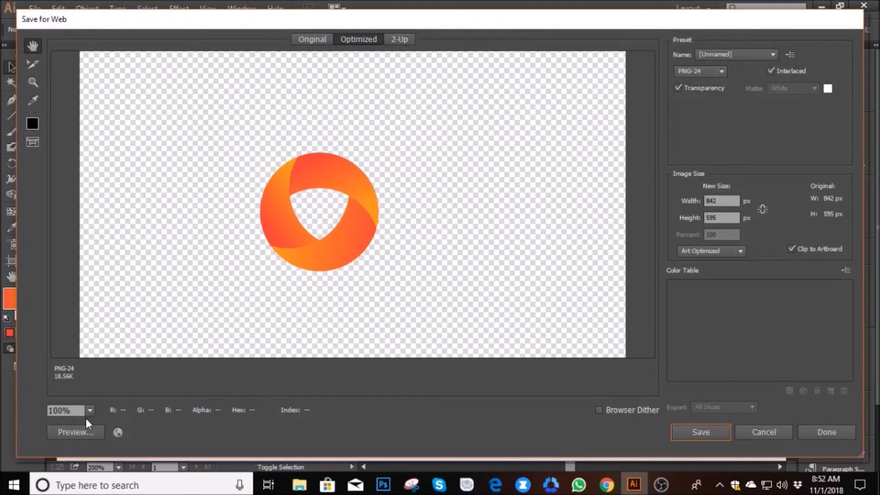
pyautogui.click(90, 411)
pyautogui.click(103, 351)
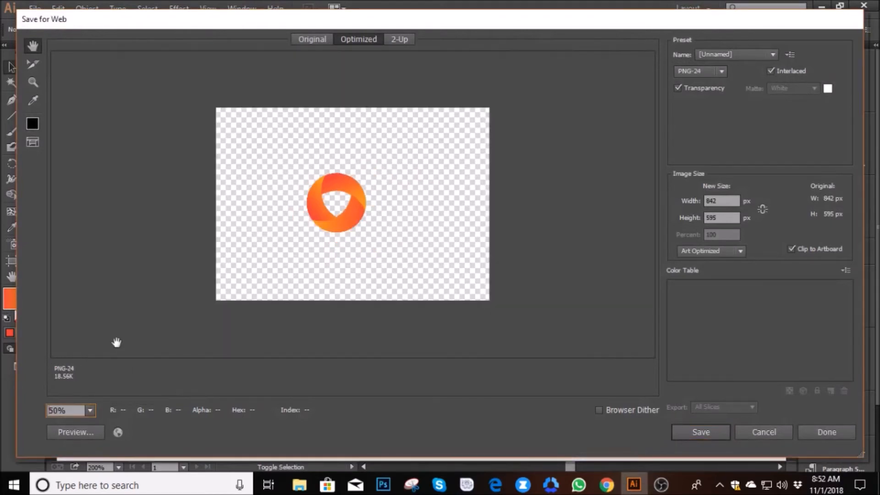
pyautogui.click(90, 410)
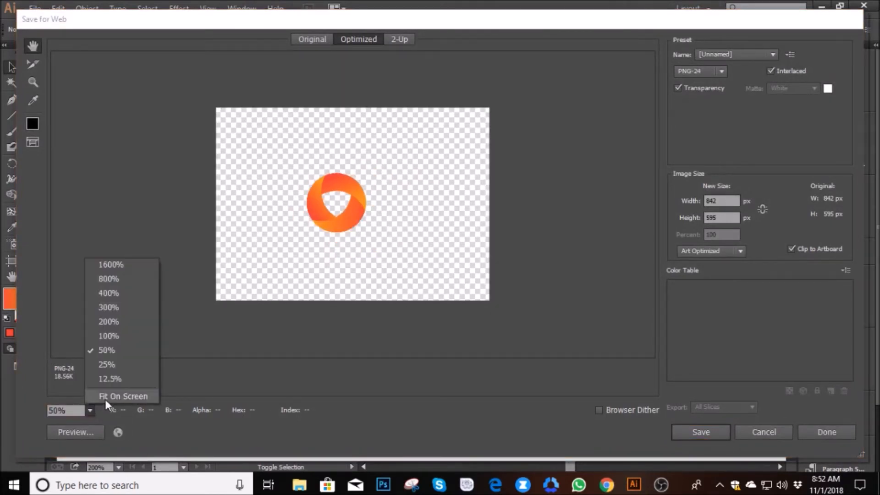
pyautogui.click(106, 396)
pyautogui.click(90, 410)
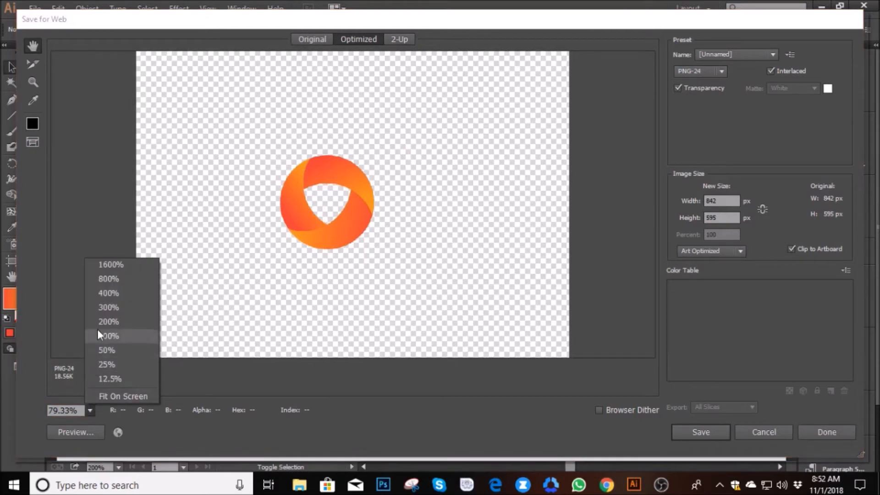
pyautogui.click(108, 321)
pyautogui.moveTo(108, 316); pyautogui.dragTo(320, 268)
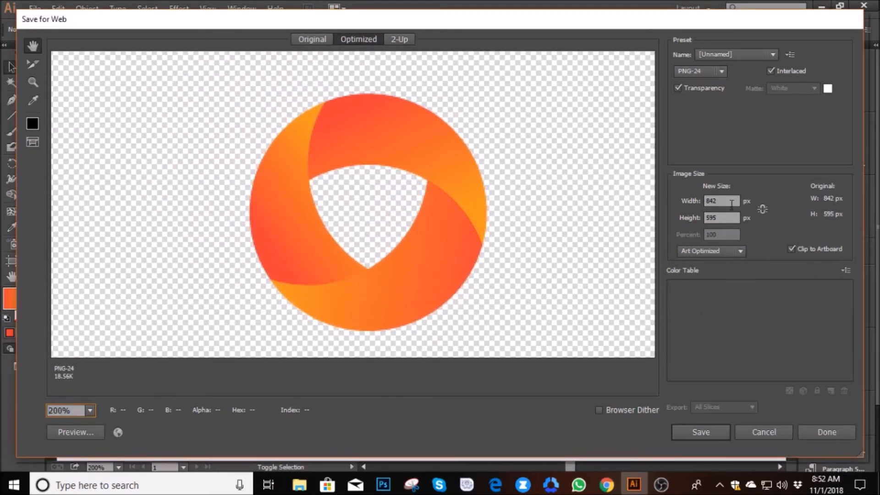
# - Link the export's width and height, scale the image size to 400 percent, and unlink the proportions again
pyautogui.click(728, 201)
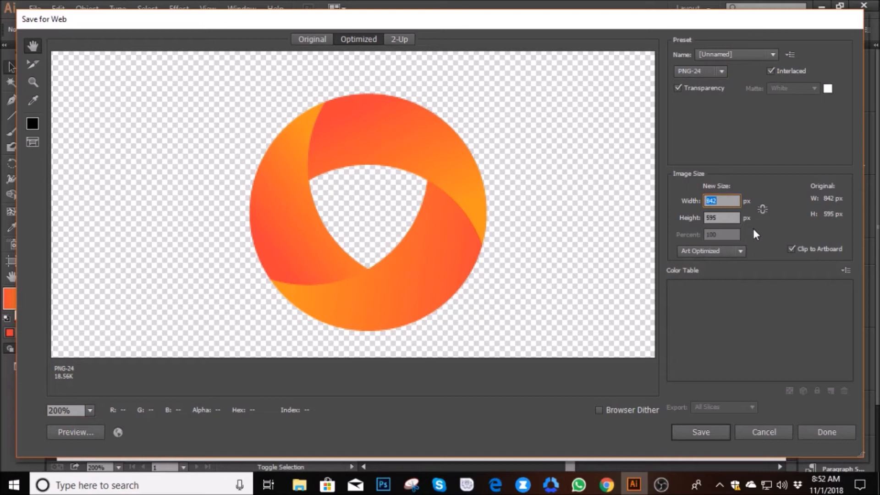
pyautogui.click(761, 211)
pyautogui.doubleClick(713, 233)
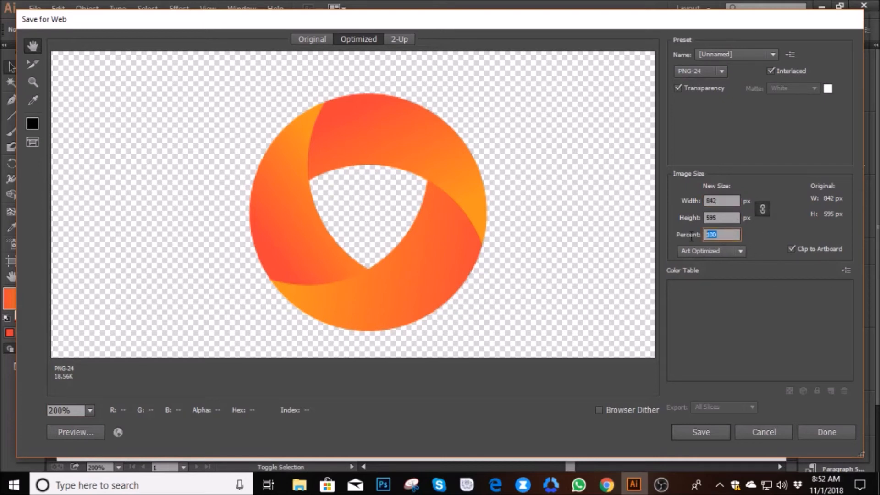
pyautogui.write('4')
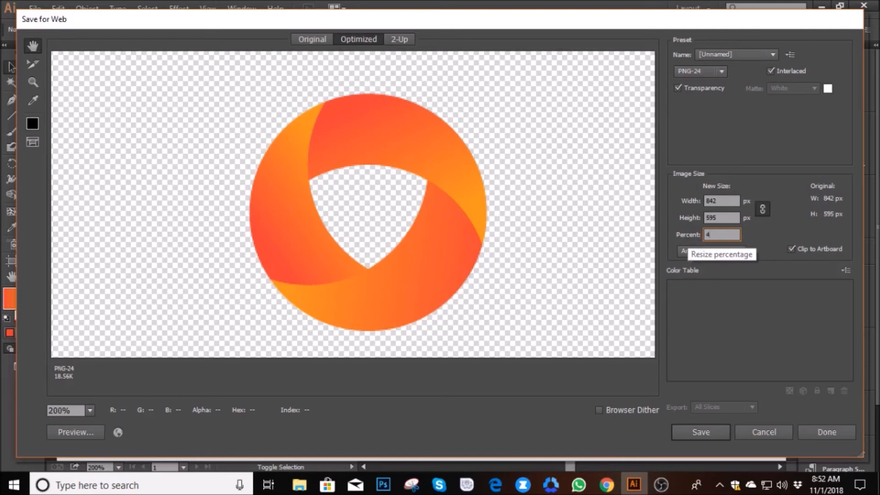
pyautogui.write('00')
pyautogui.press('Return')
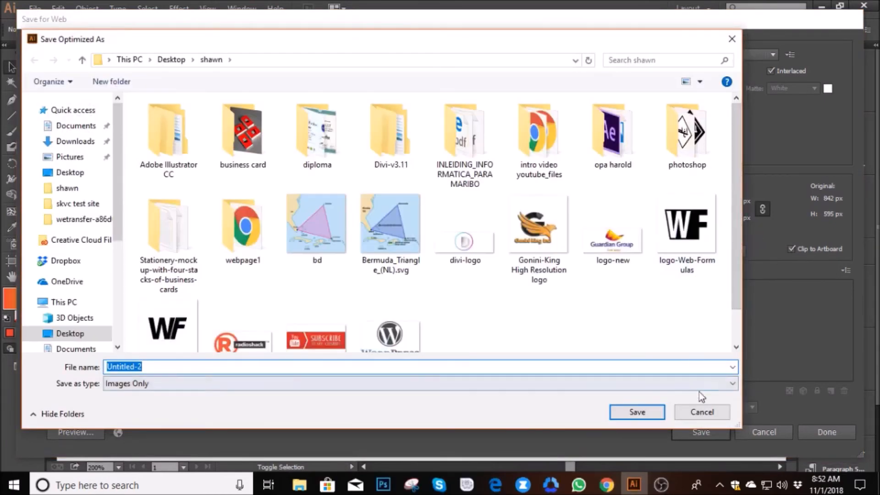
pyautogui.click(702, 412)
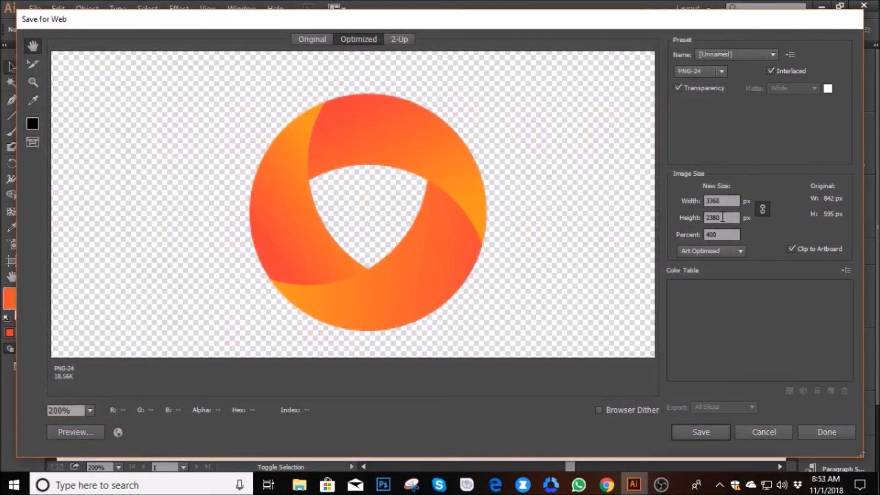
pyautogui.click(762, 209)
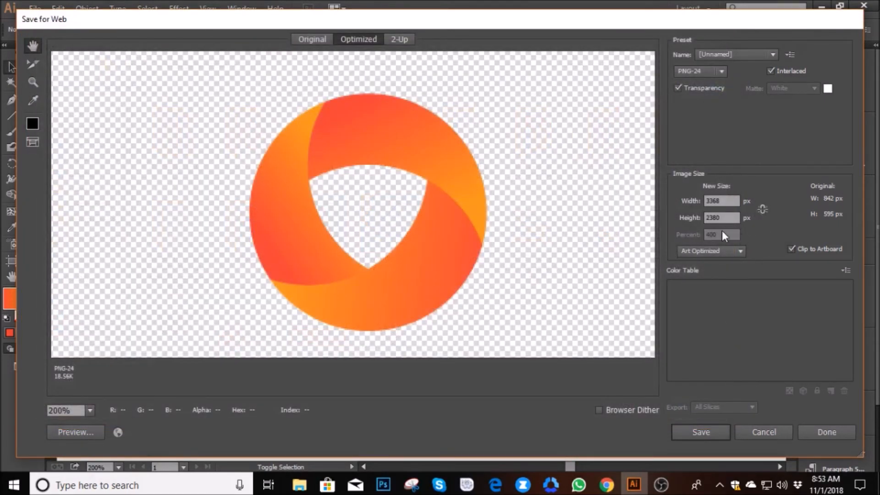
pyautogui.moveTo(436, 260); pyautogui.dragTo(454, 248)
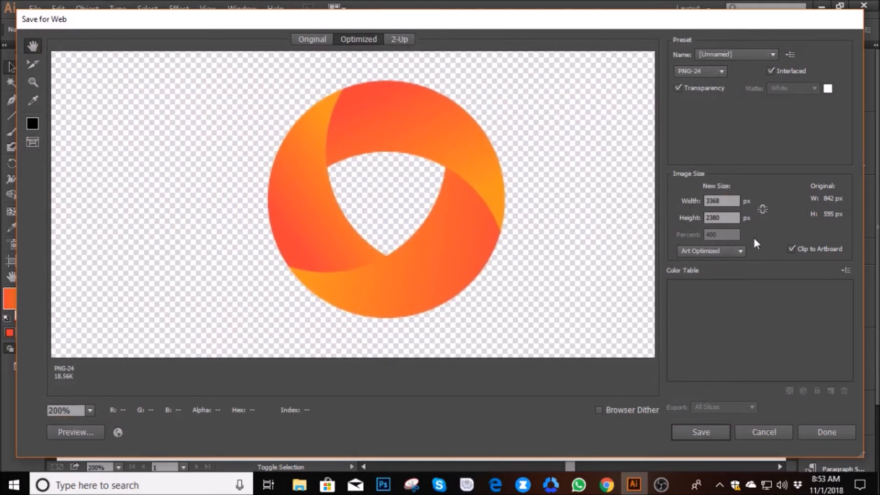
# - Save the optimized PNG-24 image under the file name "circle logo design"
pyautogui.click(698, 432)
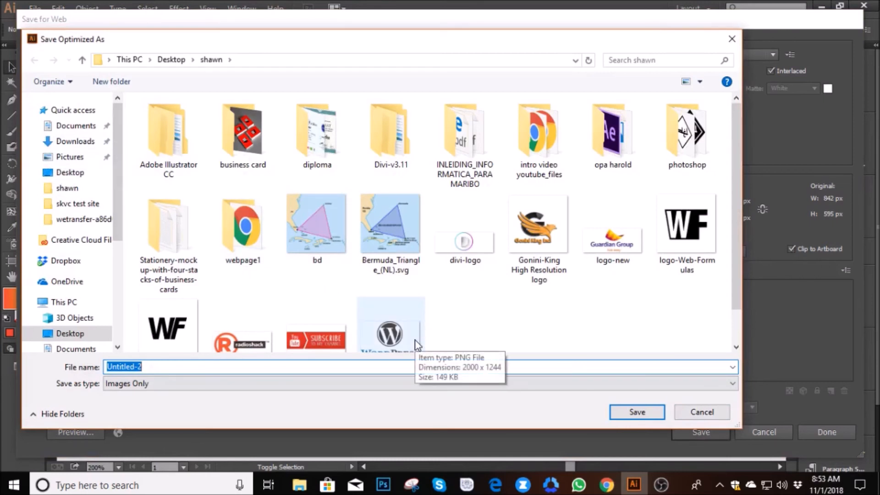
pyautogui.write('cir')
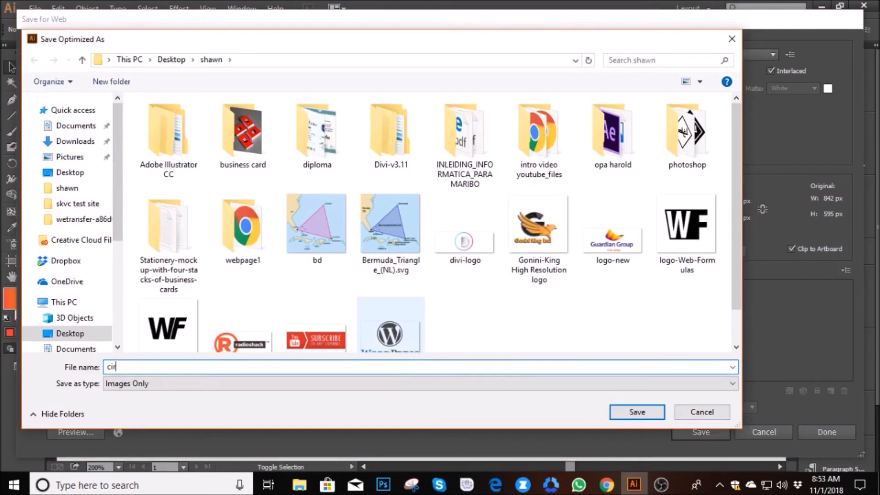
pyautogui.write('cle logo design')
pyautogui.press('Return')
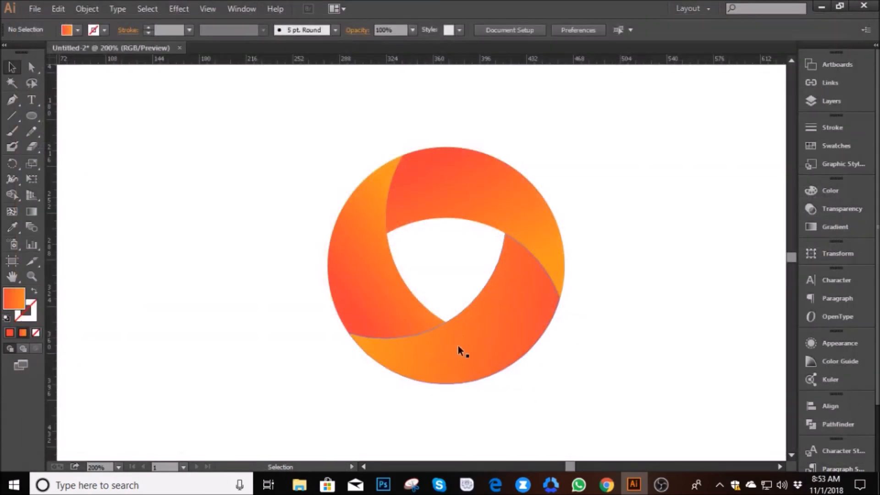
pyautogui.hotkey('ctrl', '-')
pyautogui.hotkey('ctrl', '-')
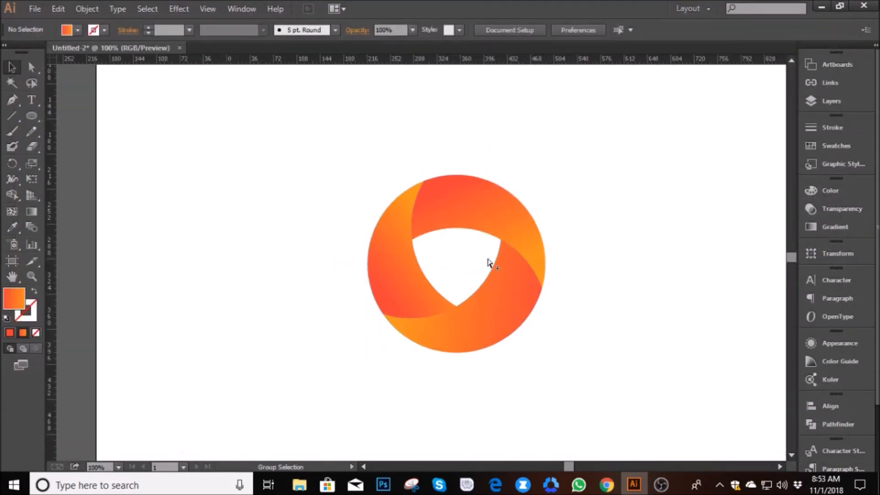
pyautogui.press('h')
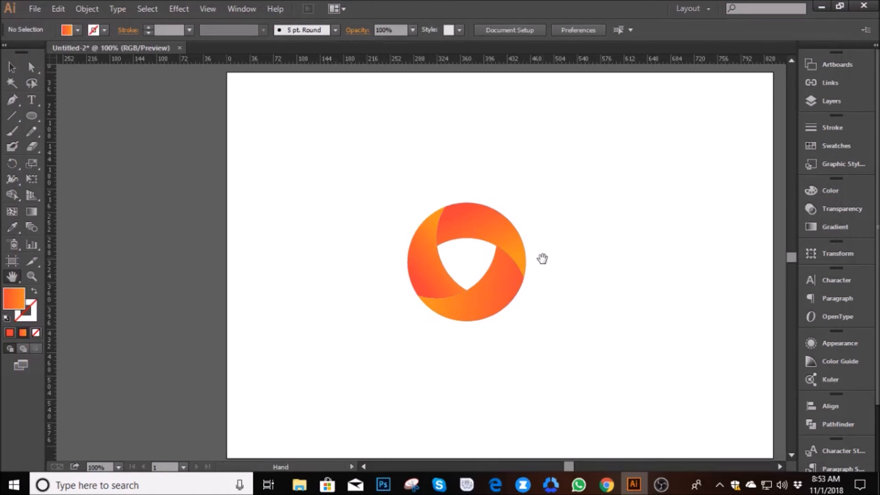
pyautogui.moveTo(516, 259); pyautogui.dragTo(466, 266)
pyautogui.scroll(1, 472, 268)
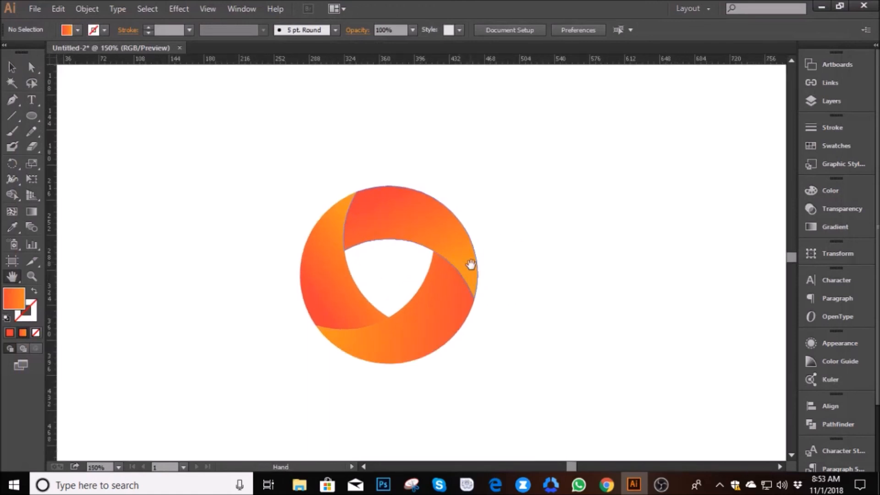